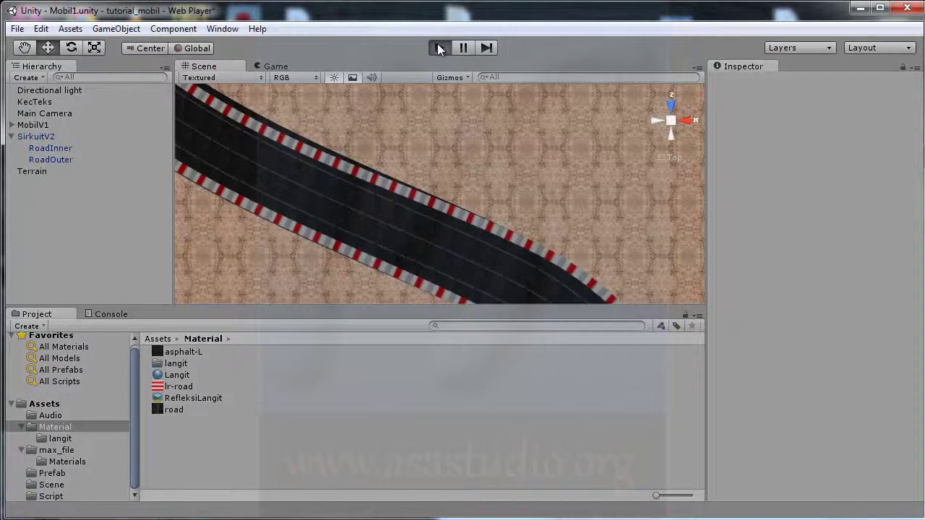
Step: Test-drive the green car along the track, accelerating into the right-hand curve
click(438, 48)
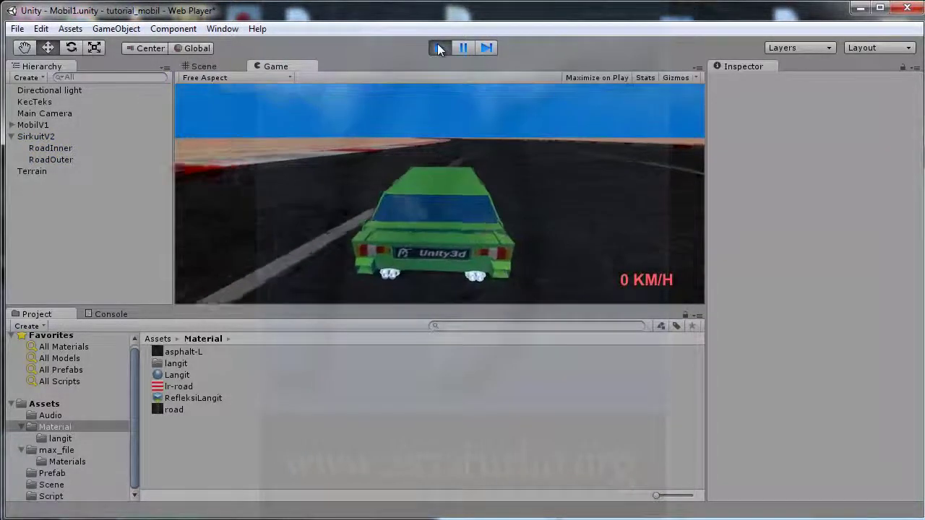
key(Up)
key(Up)
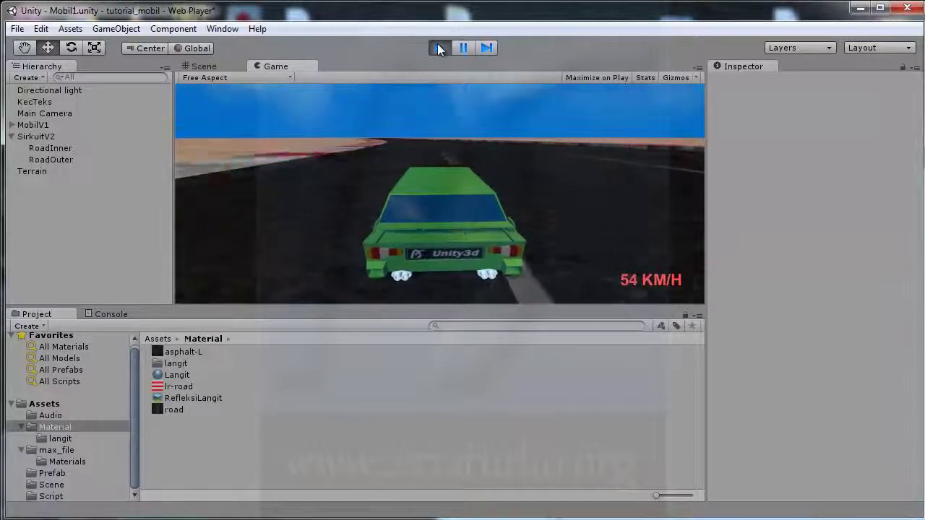
key(Up)
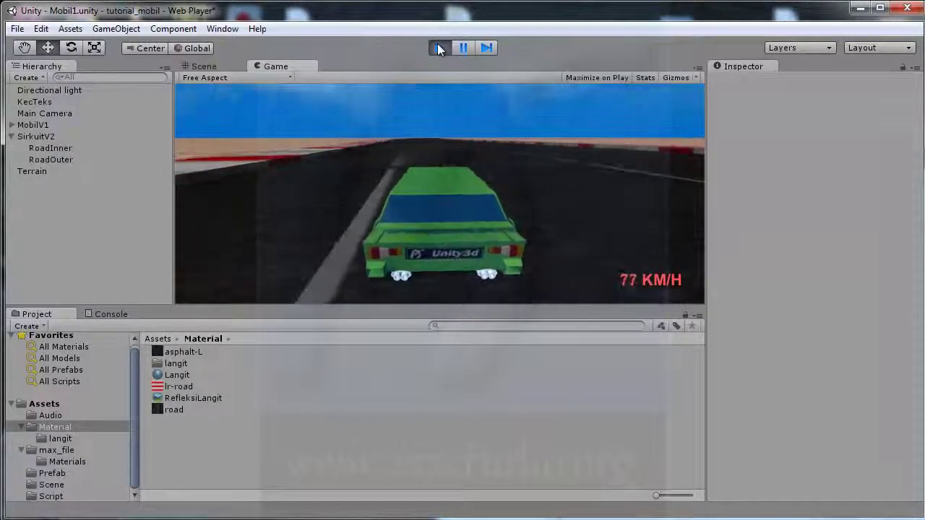
key(Up)
key(Right)
key(Up)
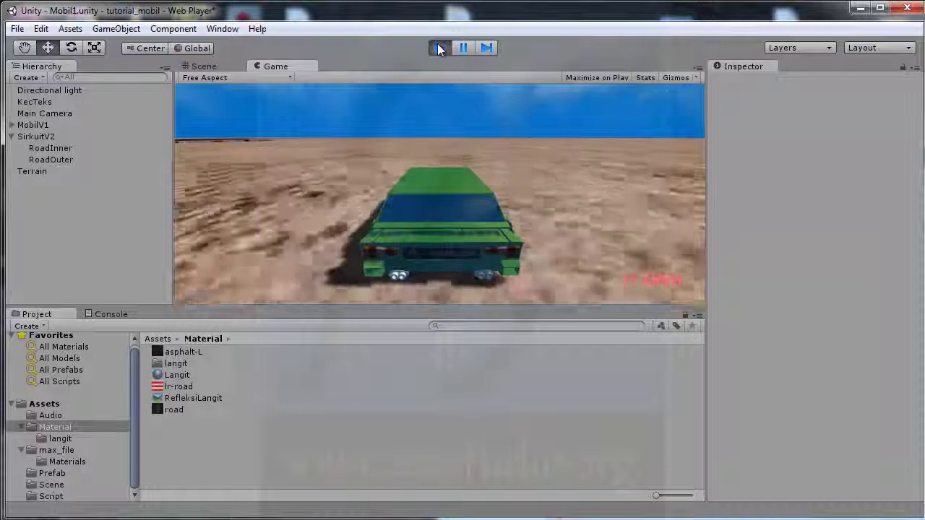
click(438, 48)
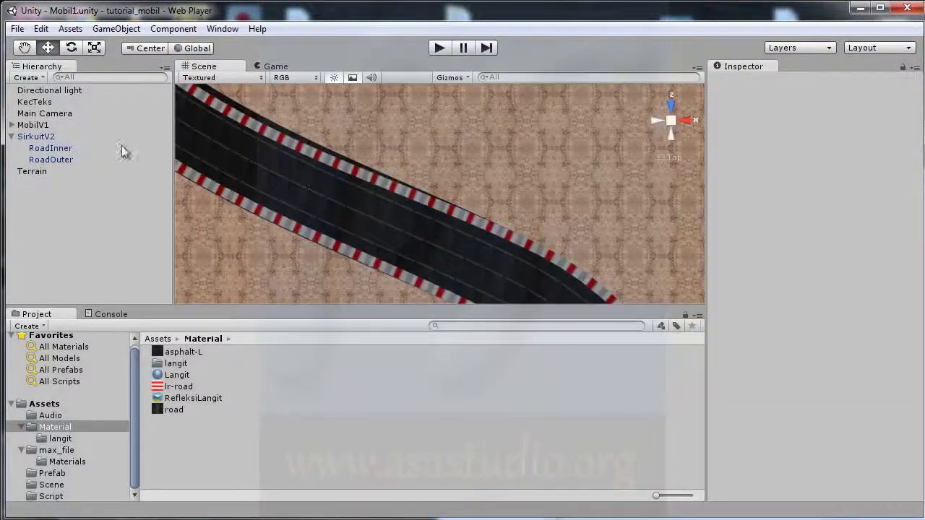
Step: Frame MobilV1, raise it slightly along Y in the Right view, and test-drive it
double_click(33, 125)
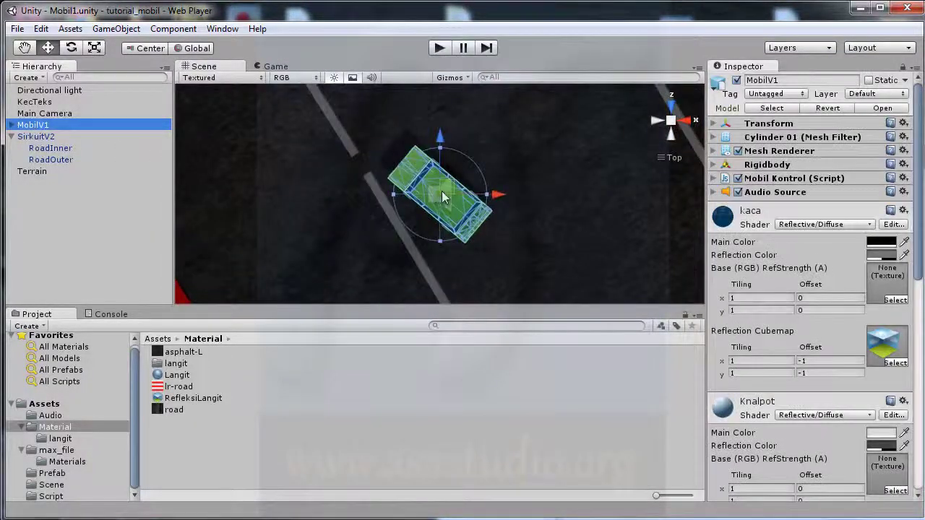
scroll(444, 201, up, 2)
scroll(444, 201, down, 2)
scroll(447, 201, down, 2)
scroll(450, 202, down, 2)
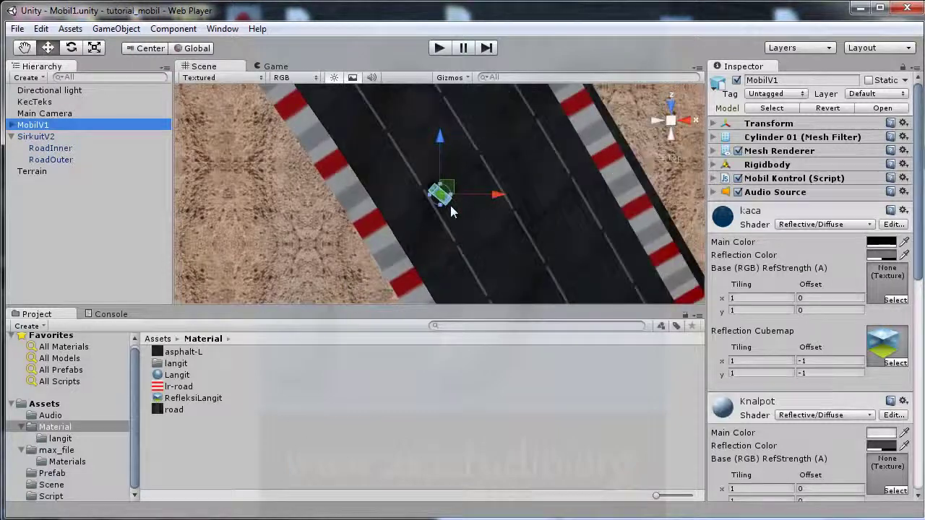
scroll(456, 209, down, 2)
scroll(456, 209, down, 2)
drag(449, 184, 663, 125)
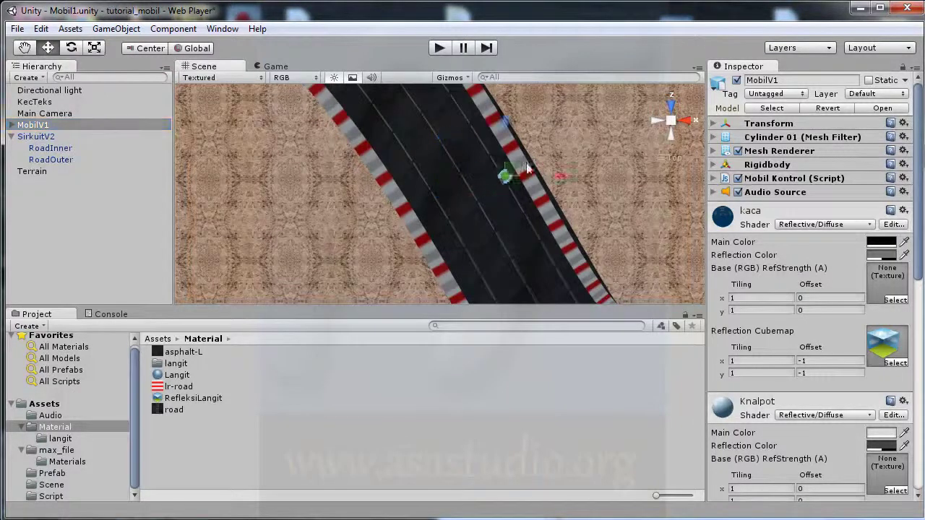
click(686, 121)
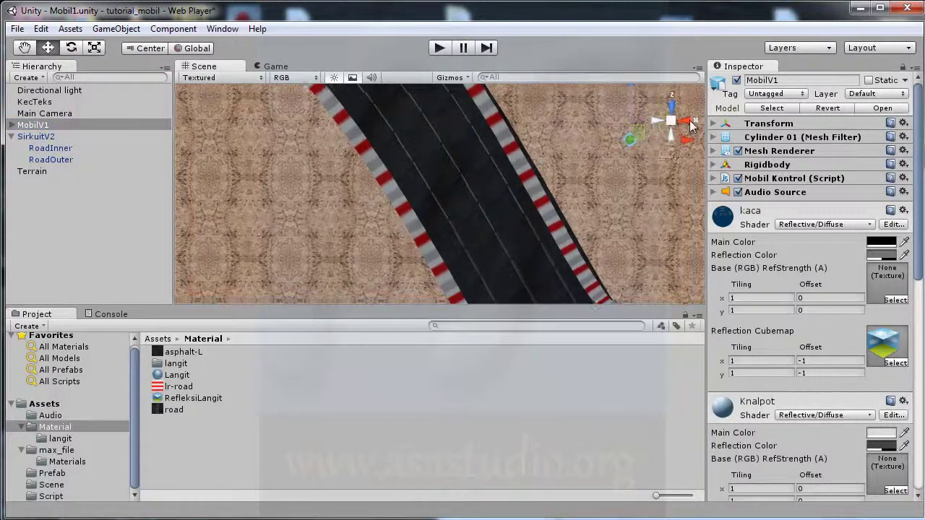
drag(495, 143, 498, 134)
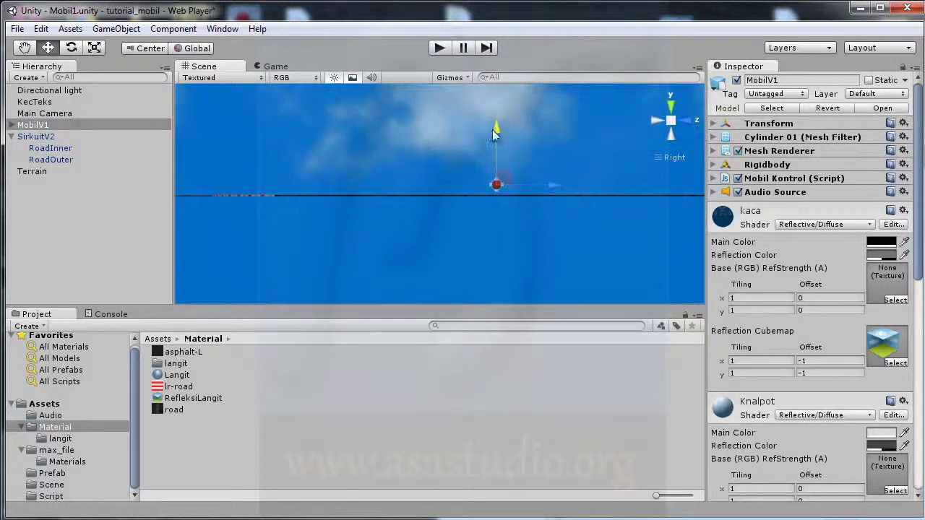
click(437, 48)
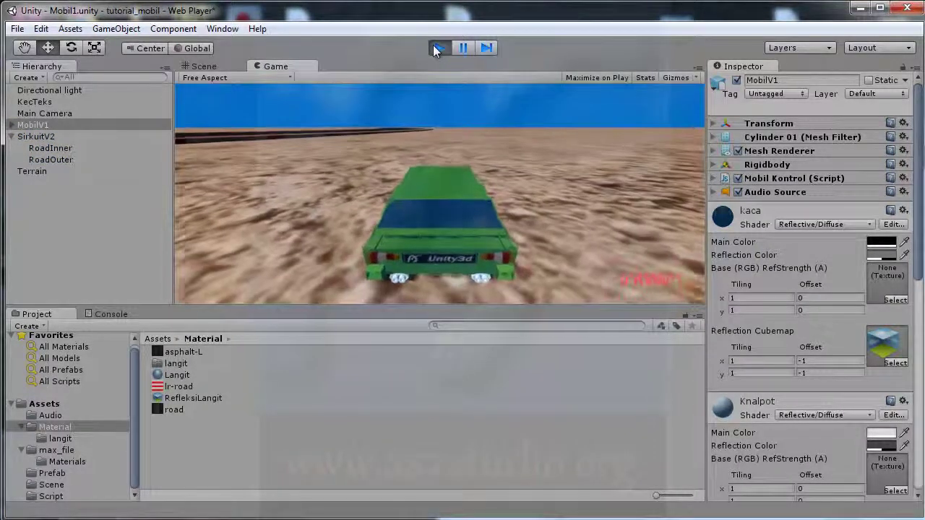
click(437, 49)
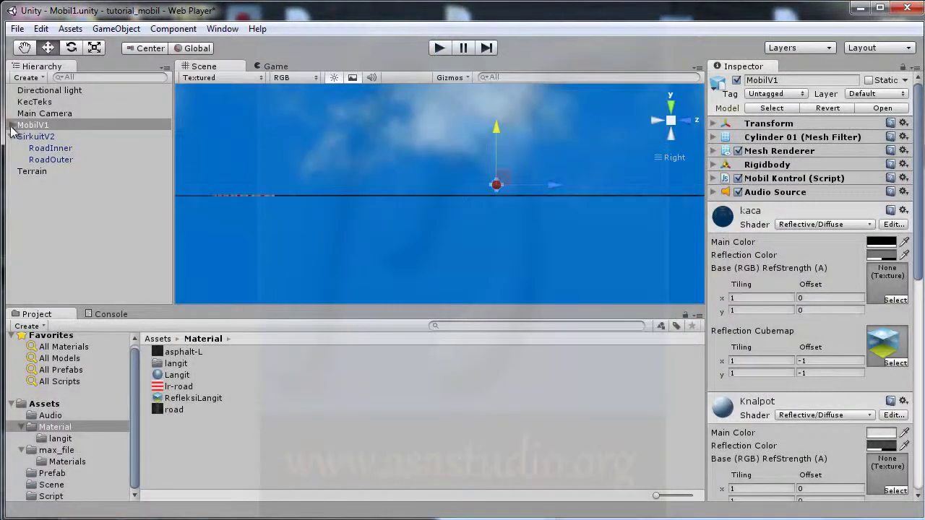
Step: Expand MobilV1 and BanCollider to list the four wheel colliders, selecting BanCBKn
click(26, 123)
key(Right)
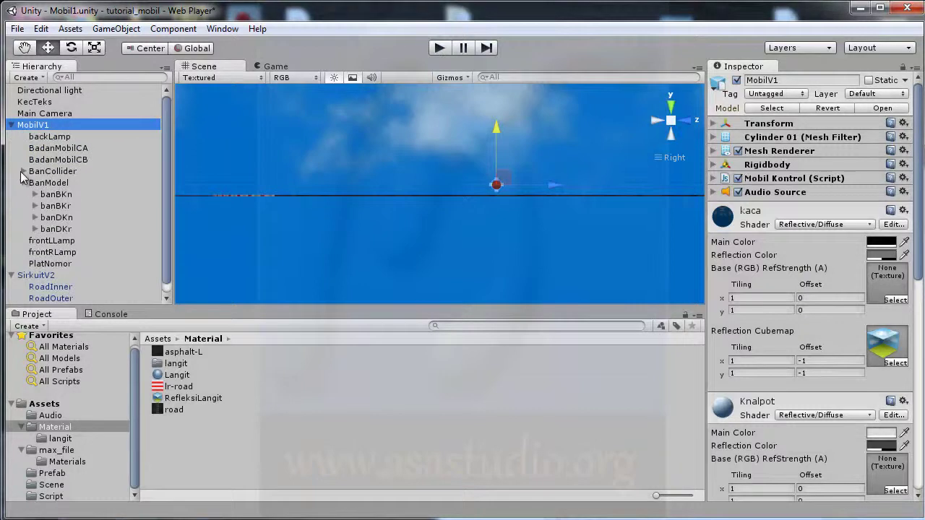
click(23, 171)
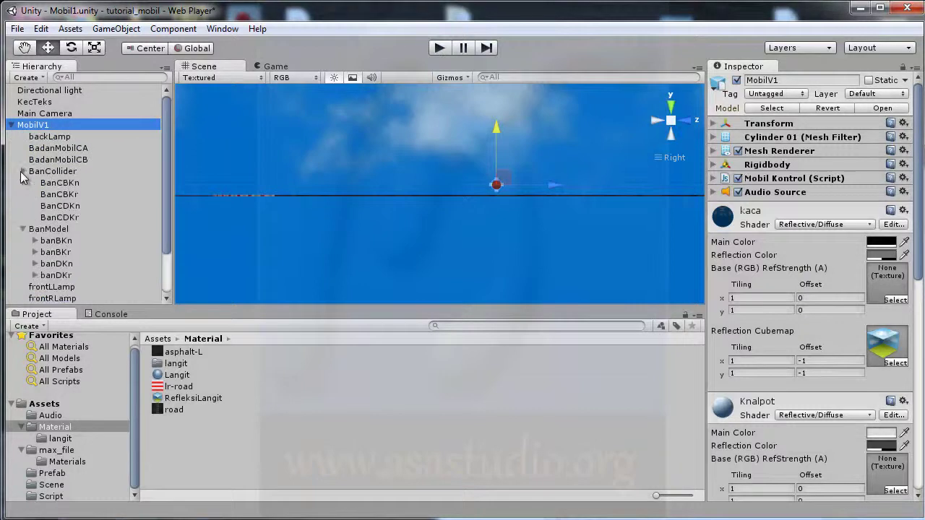
click(58, 183)
Step: Select BanCBKn through BanCDKr, set Spring to 600 and Target Position to 1, and start a test drive
shift+click(62, 218)
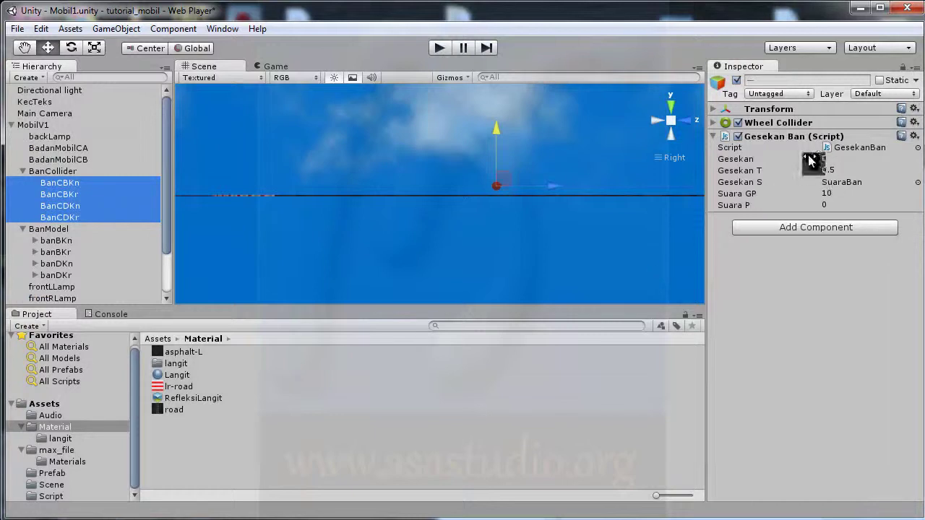
click(763, 122)
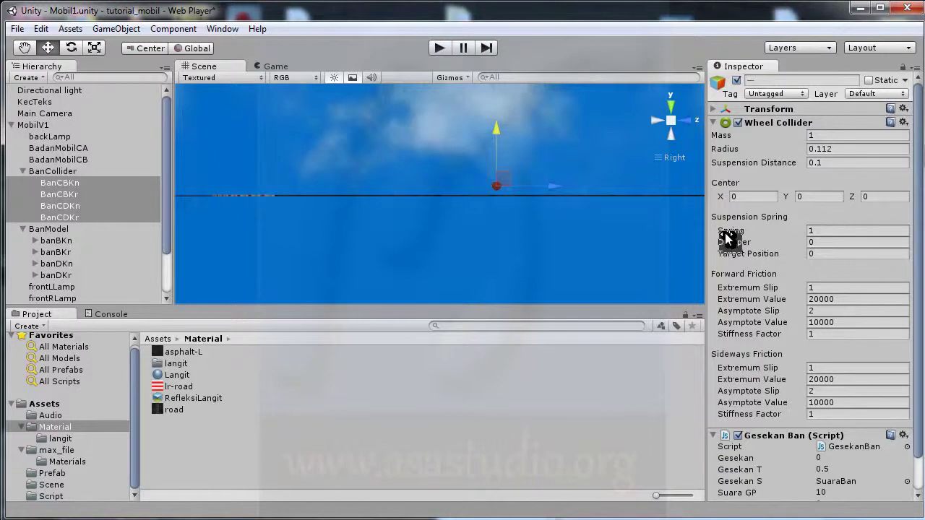
click(819, 231)
text(600)
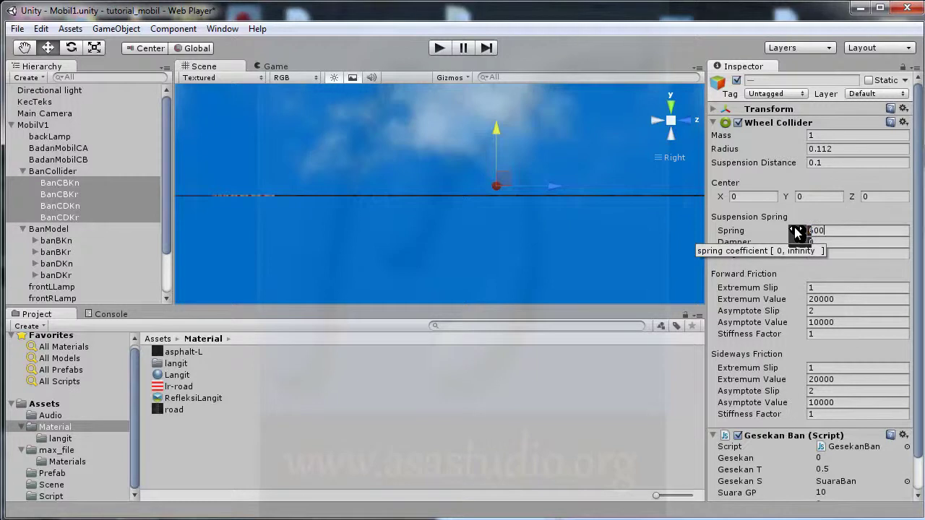
click(827, 239)
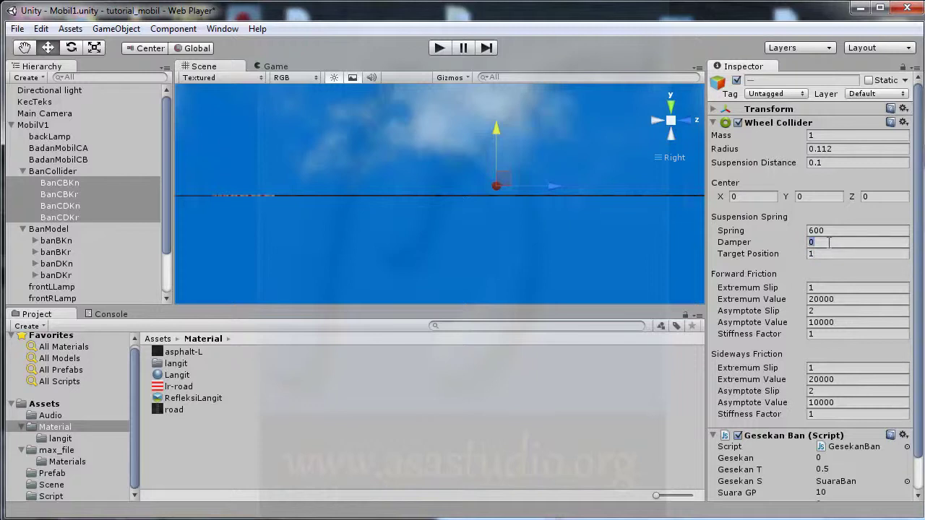
click(439, 48)
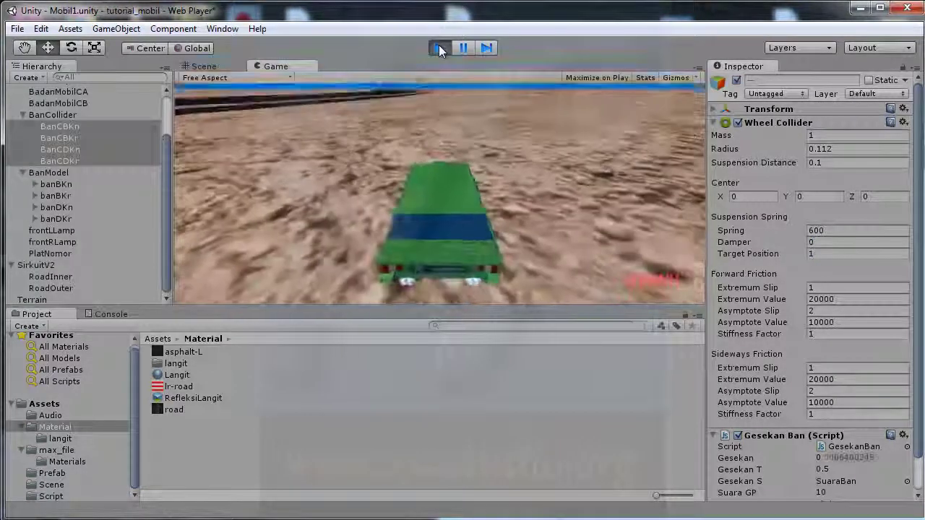
Step: Raise the wheel colliders' Target Position to about 5.5 and test-drive the car
key(ctrl+p)
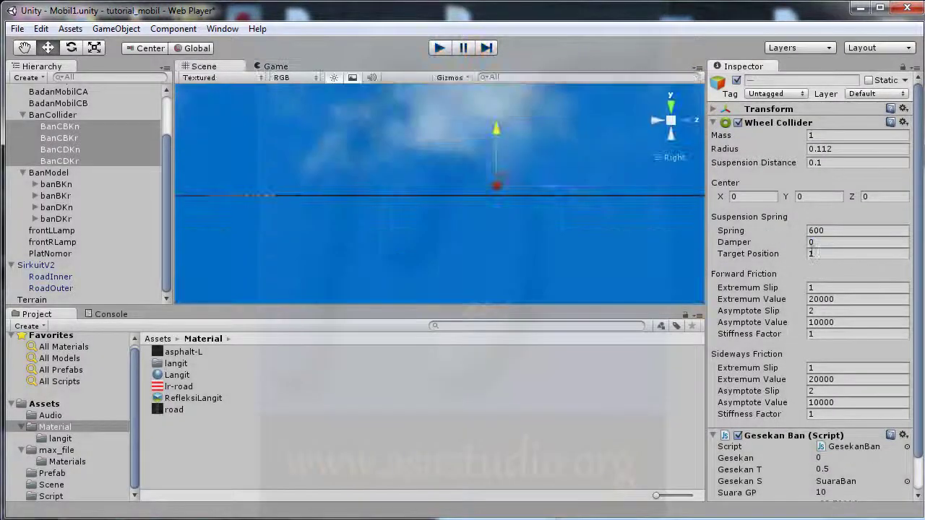
click(779, 252)
drag(779, 254, 883, 255)
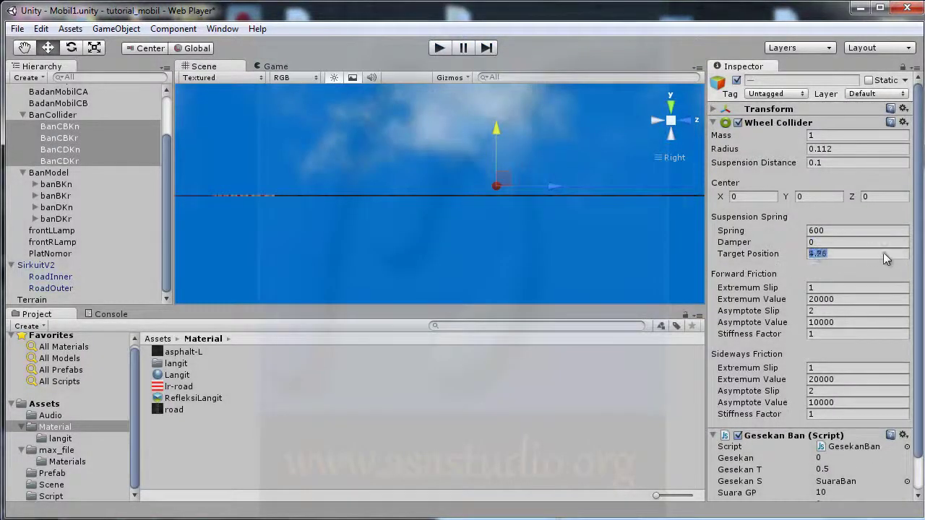
text(5.51)
click(440, 49)
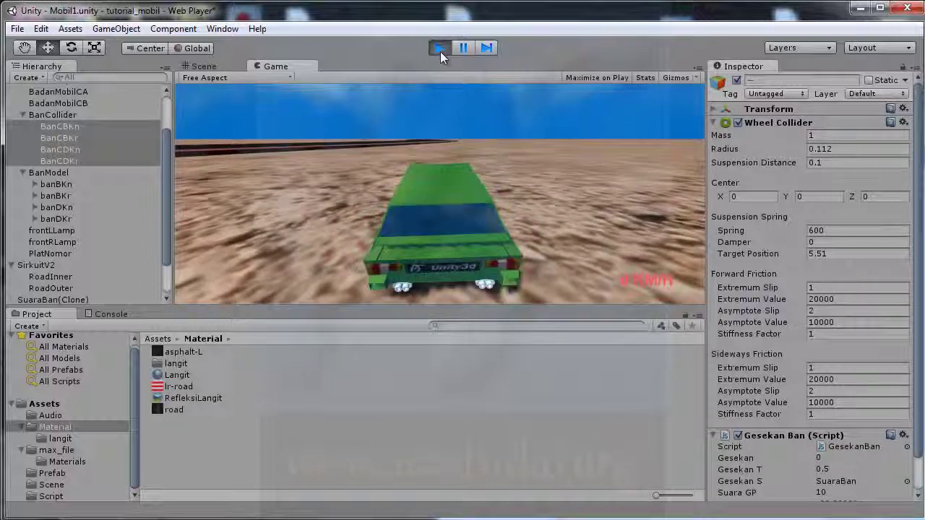
click(440, 51)
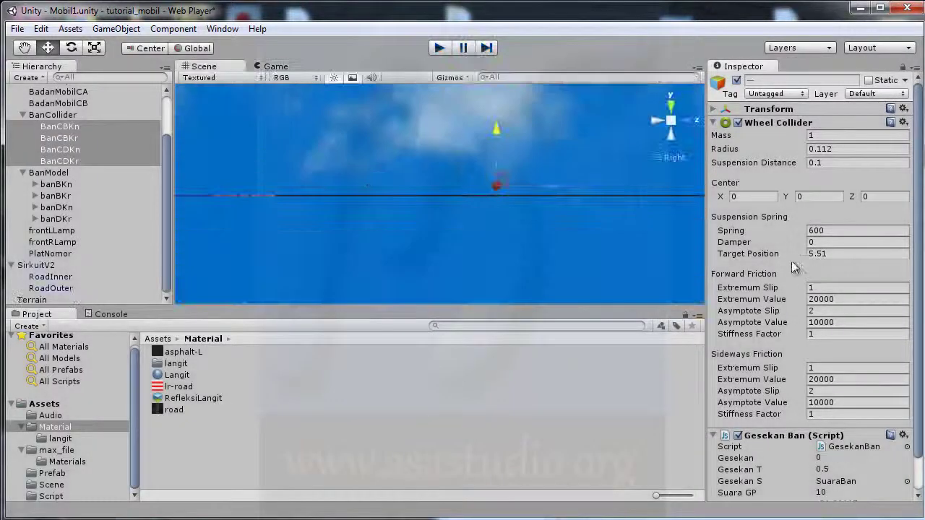
Step: Lower Target Position to 4 and test-drive again
drag(764, 258, 744, 259)
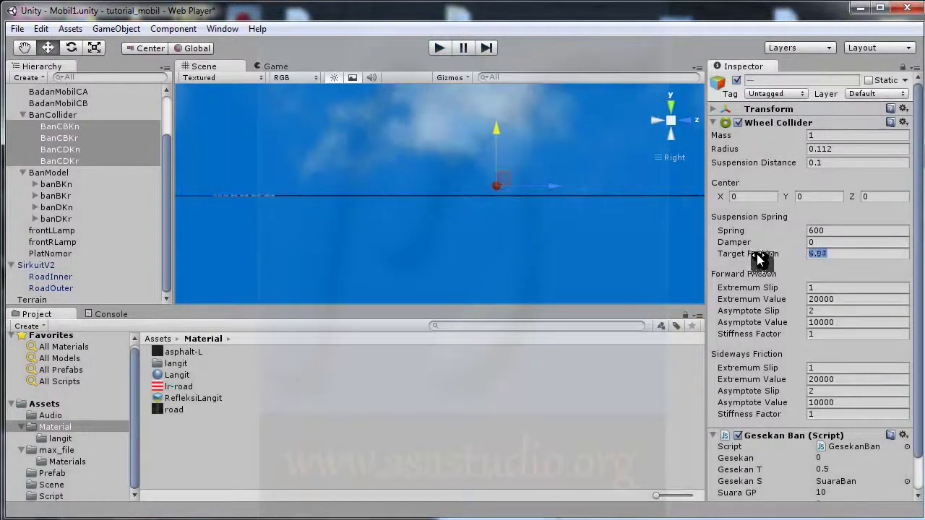
text(4)
click(440, 47)
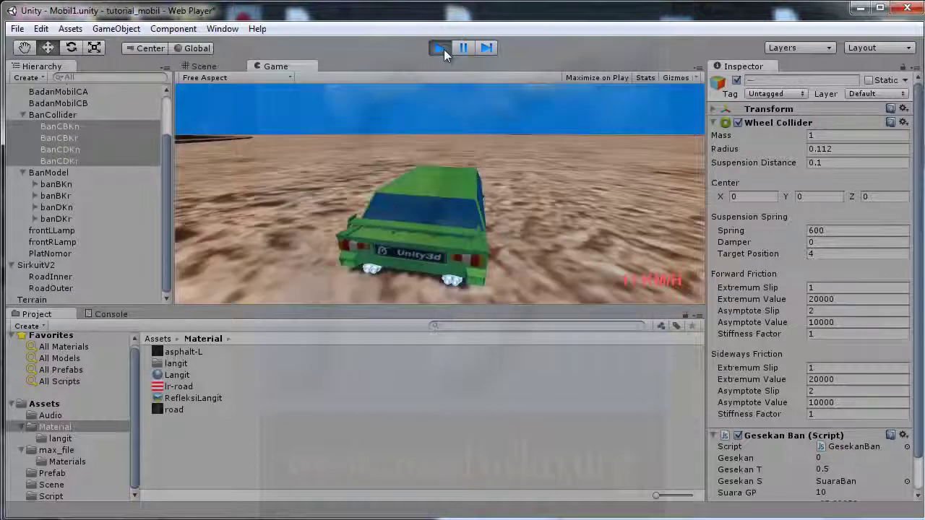
click(443, 50)
click(807, 254)
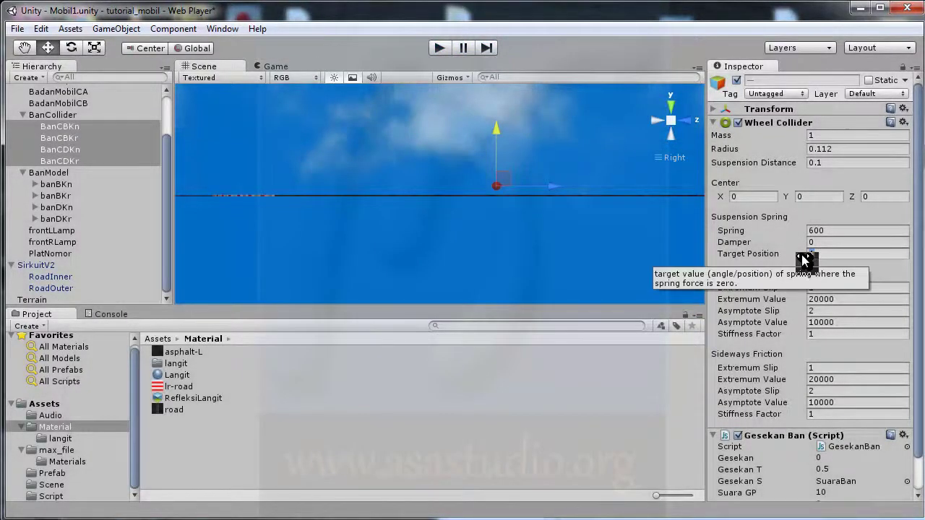
text(1)
Step: Test-drive, adjust Damper to 190, test again, then select the BanCollider group
click(439, 49)
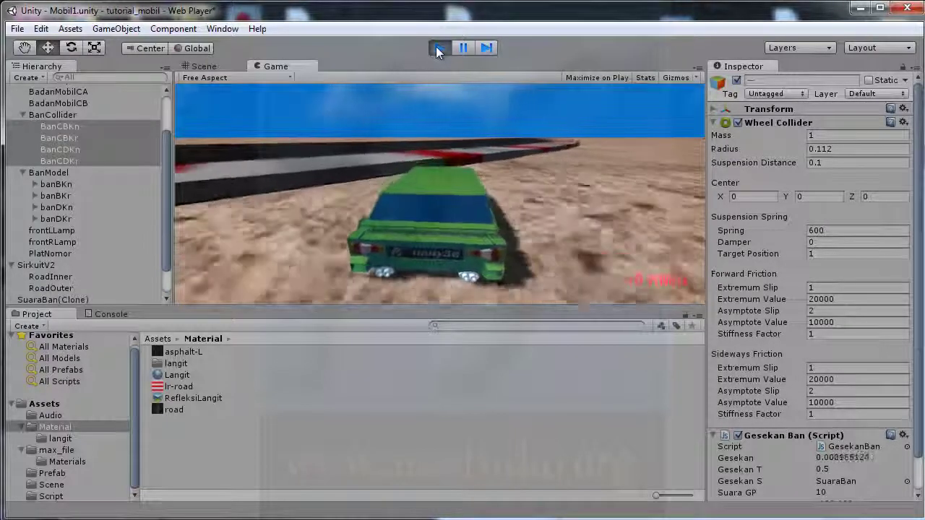
click(438, 48)
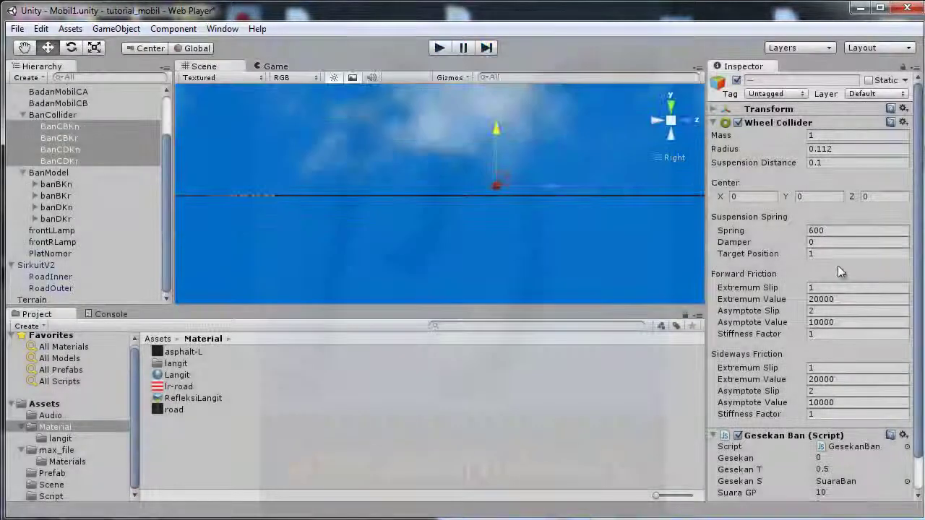
mouse_move(745, 248)
mouse_down()
mouse_move(799, 247)
mouse_move(746, 247)
mouse_up()
text(190)
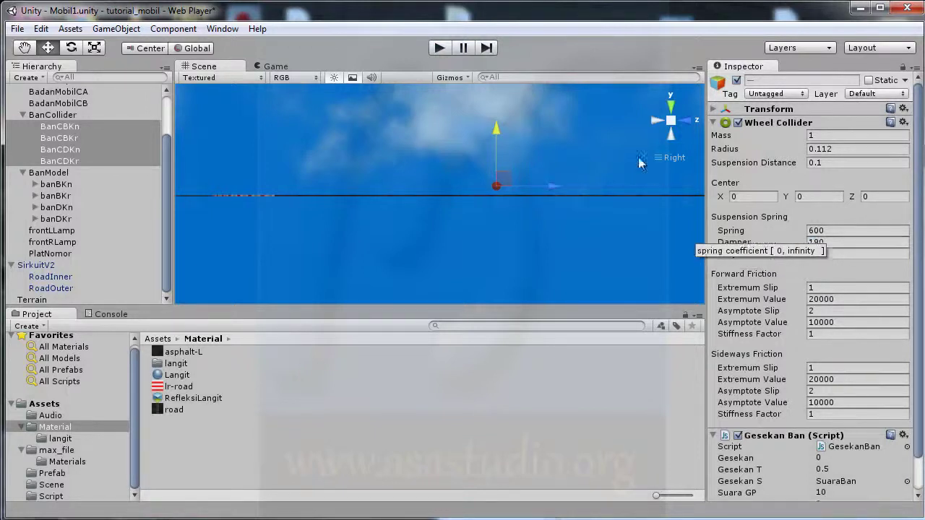
click(442, 48)
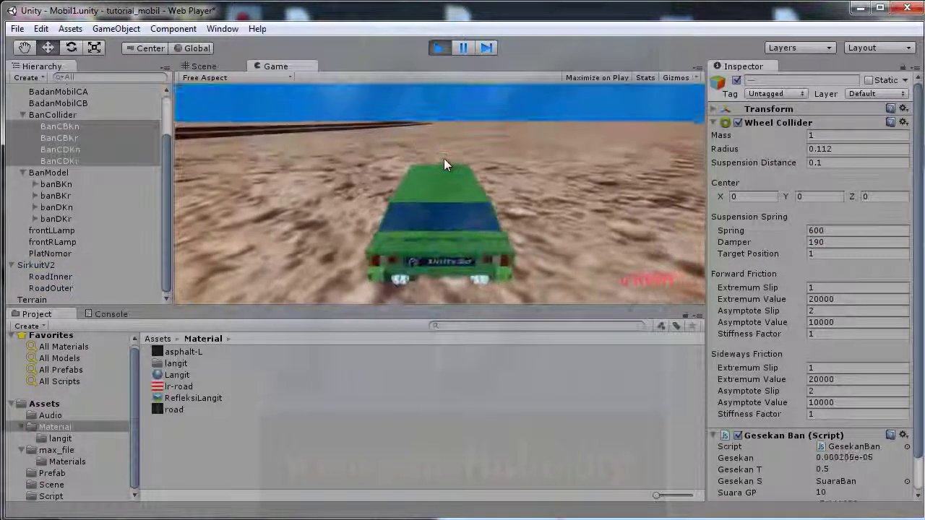
click(439, 47)
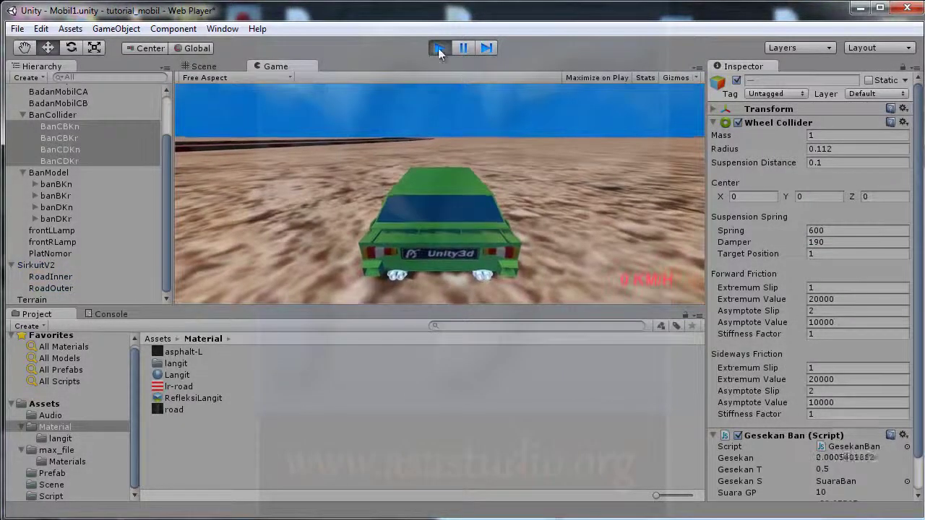
click(45, 116)
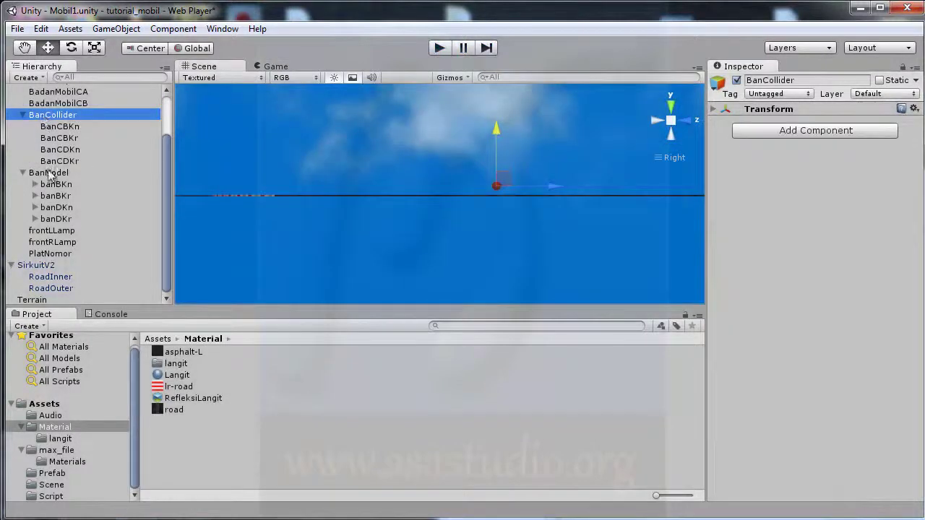
Step: Move BanCollider and BanModel down below the car body and test-drive the result
ctrl+click(49, 173)
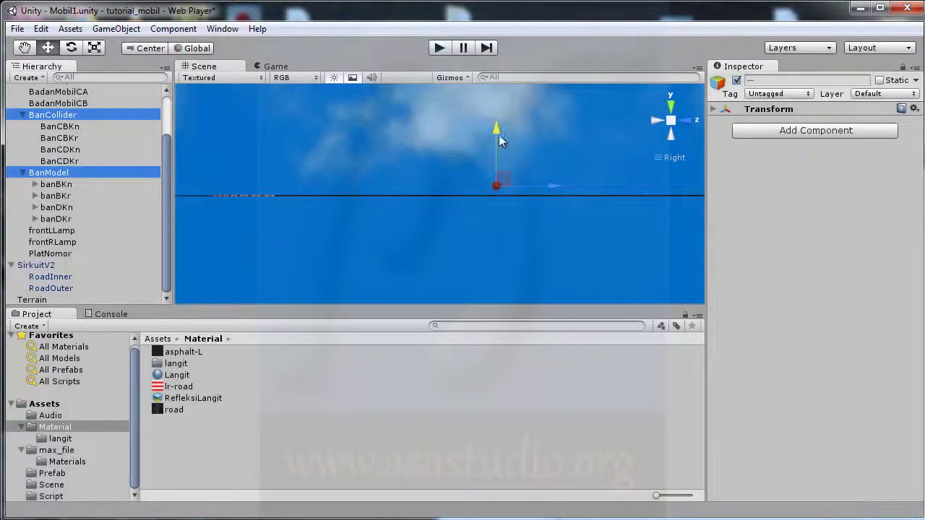
scroll(500, 163, up, 5)
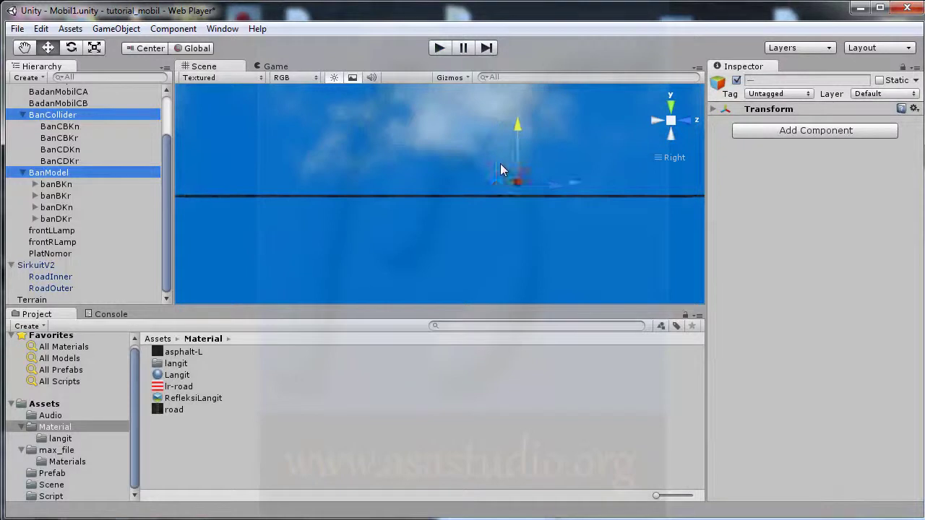
middle_drag(664, 190, 307, 229)
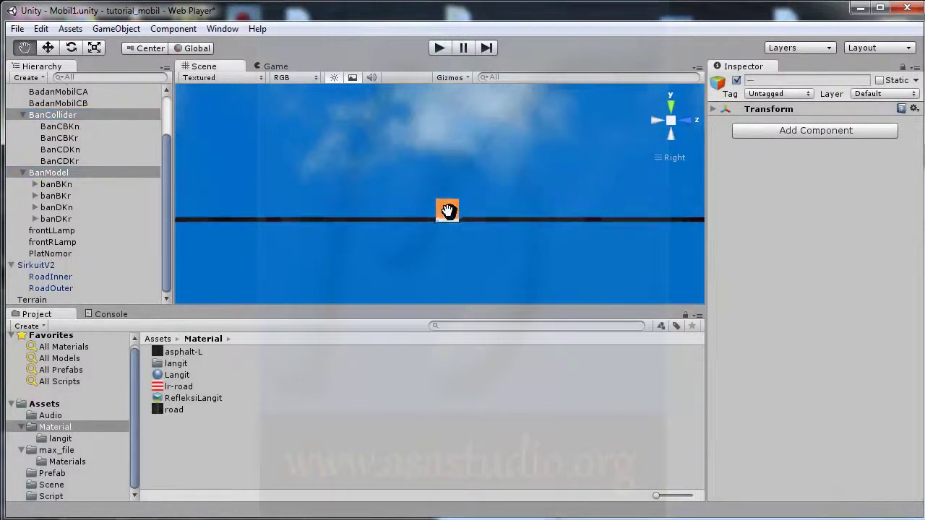
middle_drag(580, 207, 264, 210)
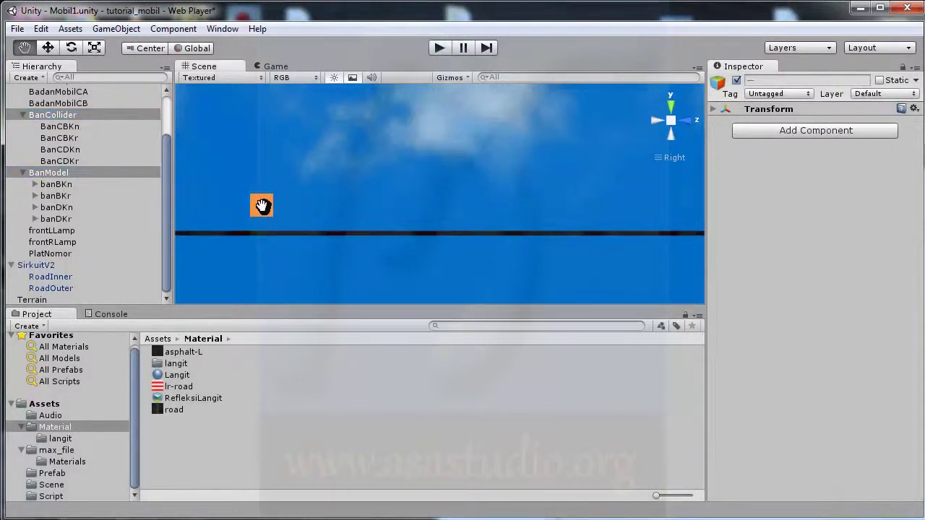
mouse_move(642, 210)
middle_down()
mouse_move(657, 205)
mouse_move(227, 202)
middle_up()
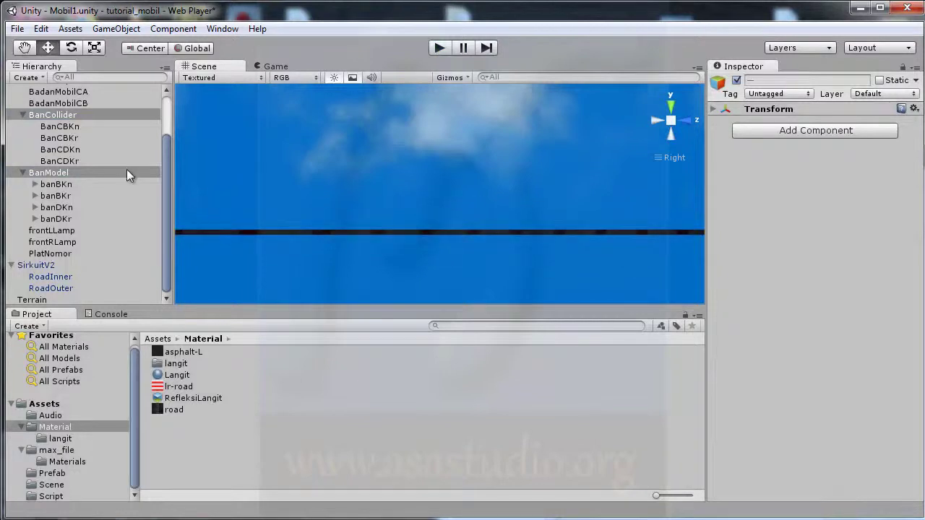
drag(169, 152, 172, 119)
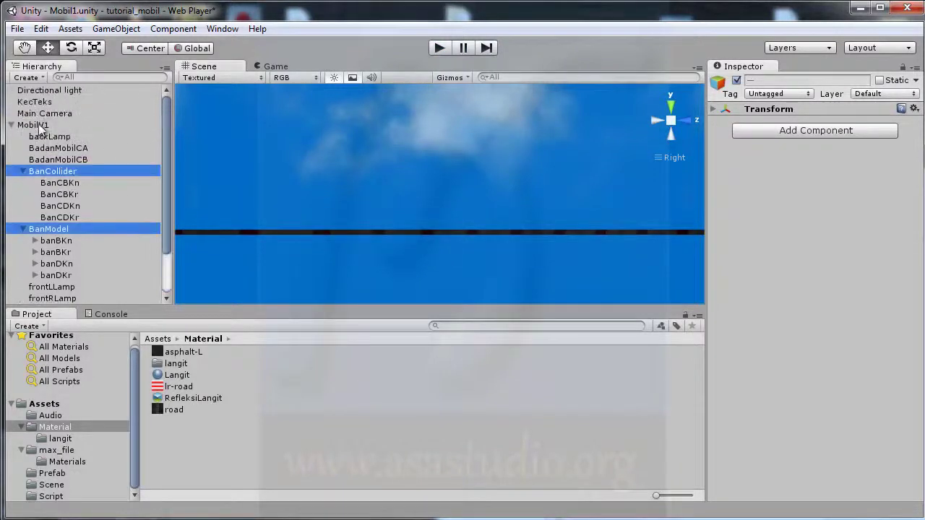
double_click(39, 125)
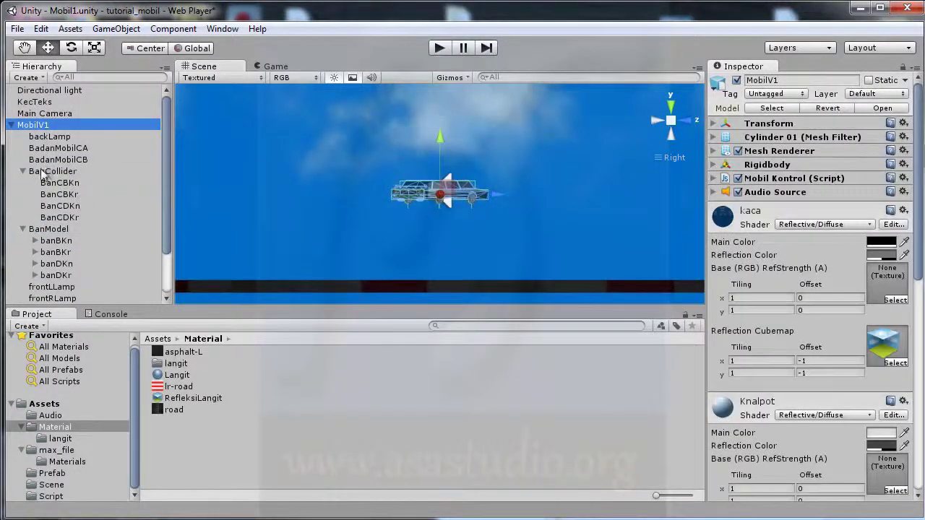
click(42, 175)
ctrl+click(34, 232)
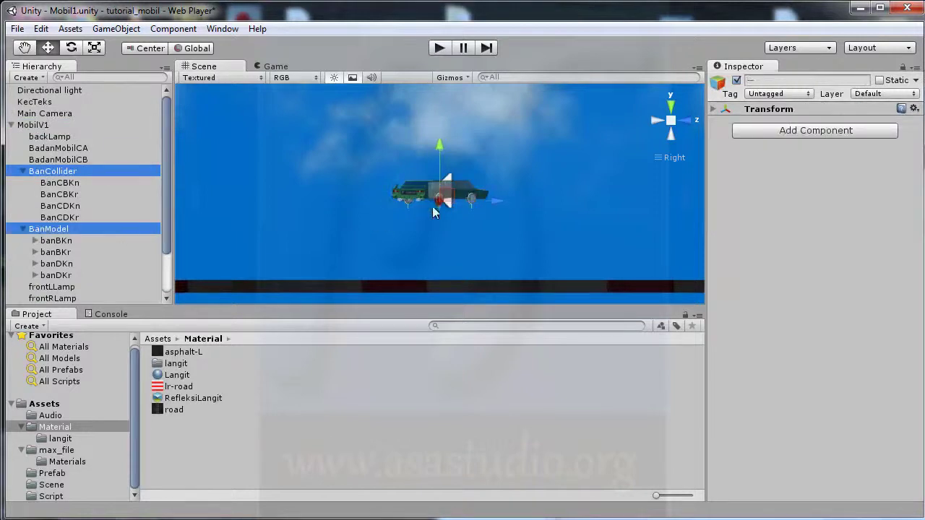
drag(438, 145, 436, 160)
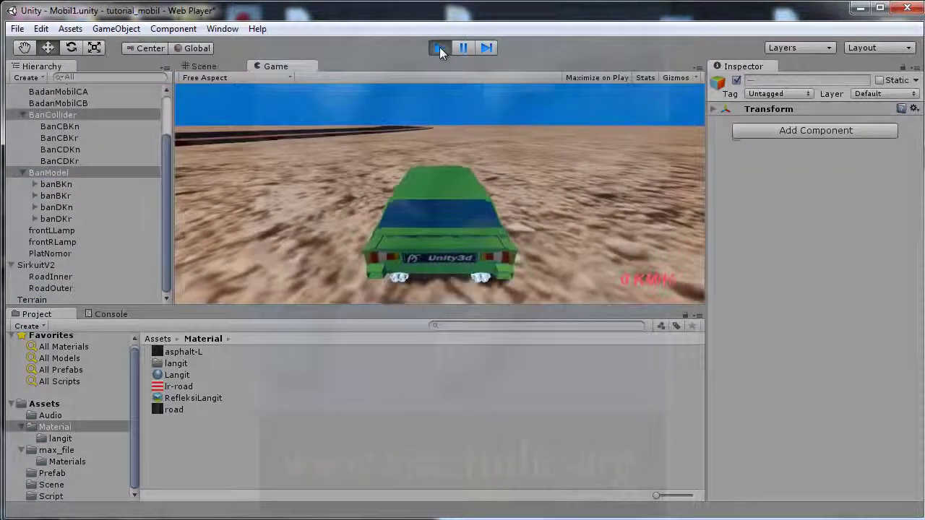
click(439, 49)
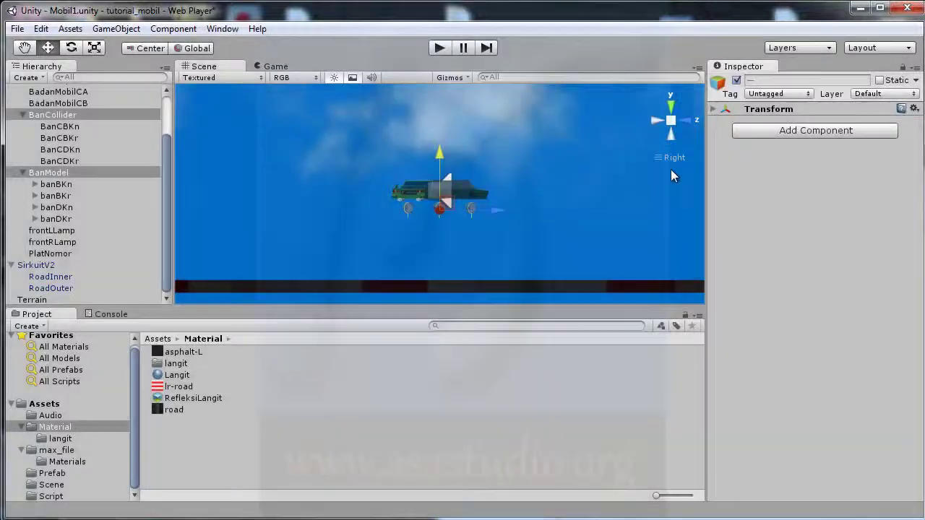
Step: Select BanCBKn through BanCDKr and raise their Target Position to 3.35
click(56, 127)
ctrl+click(60, 162)
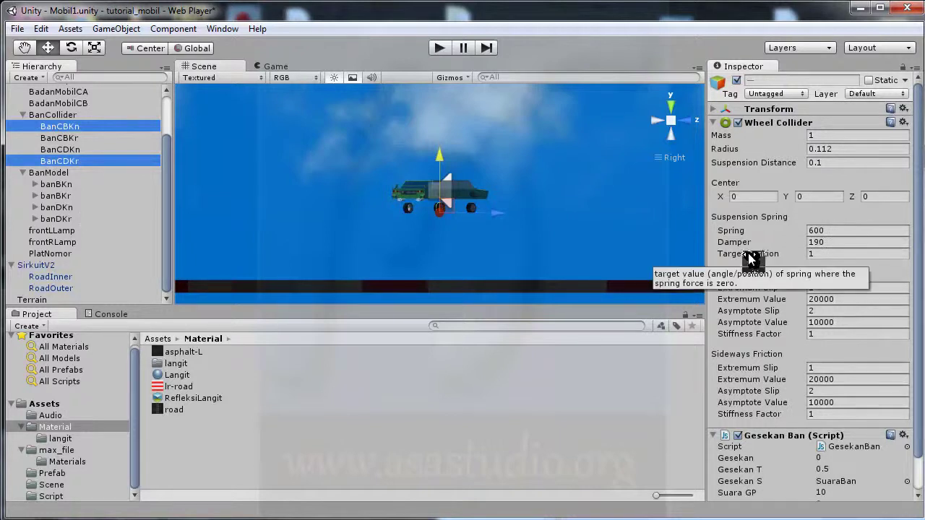
drag(749, 257, 807, 261)
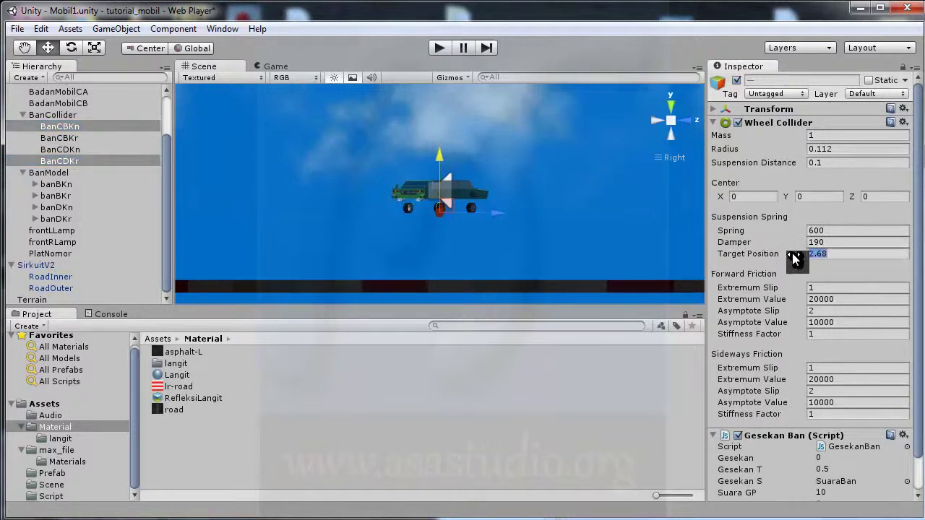
Step: Test-drive with Target Position 3.35, then again with Target Position 2
click(440, 48)
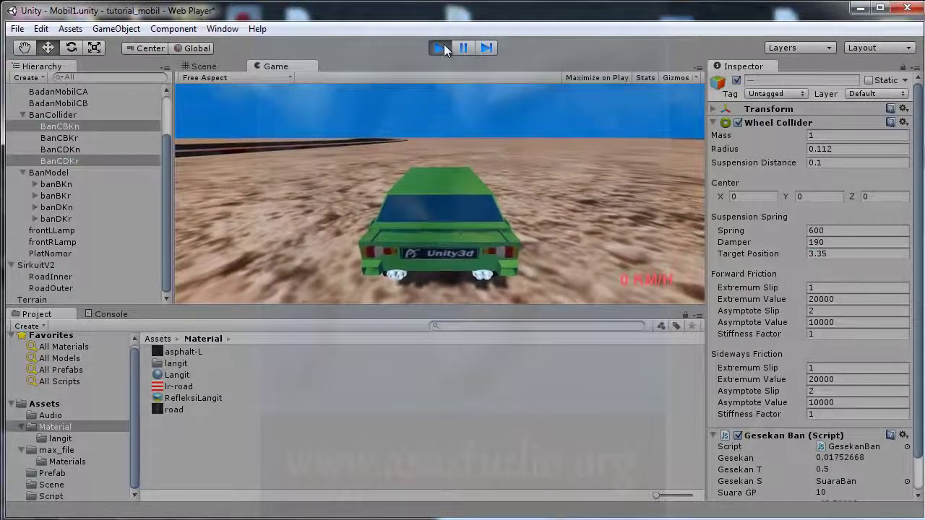
click(443, 47)
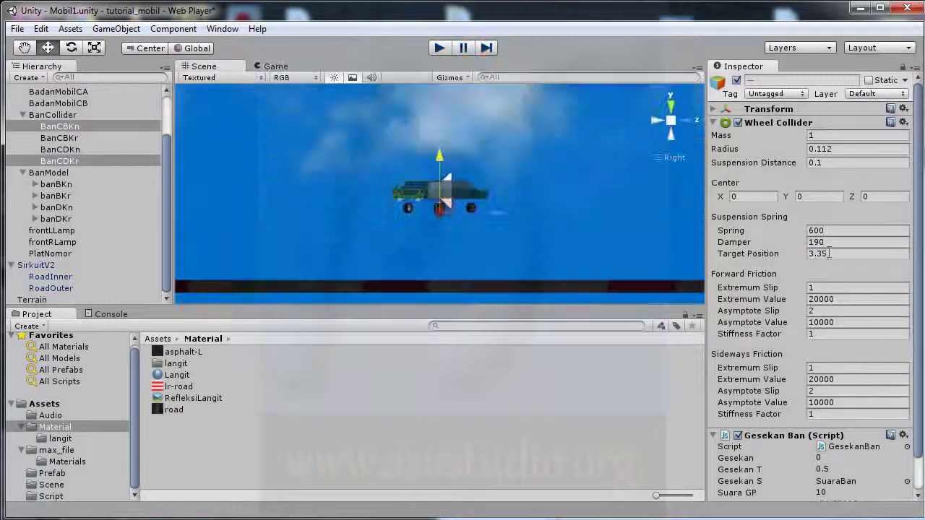
mouse_move(786, 262)
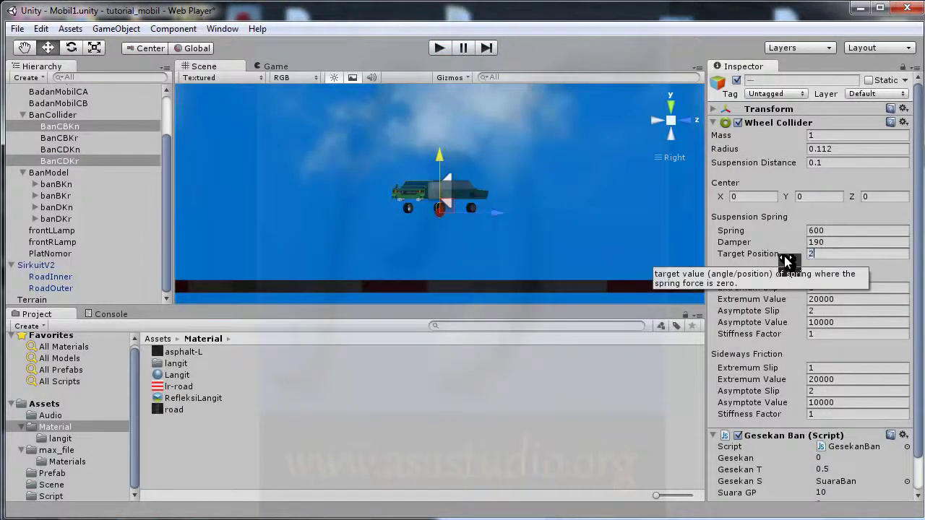
click(439, 48)
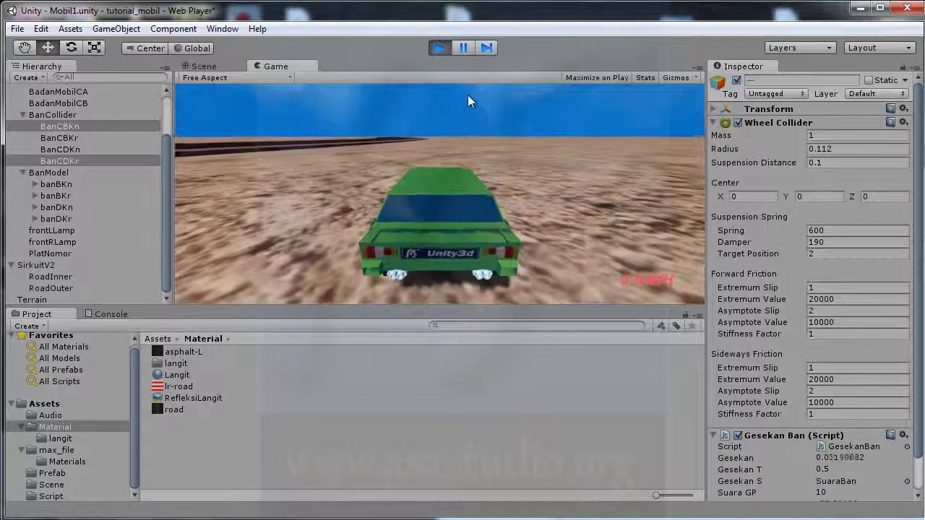
click(440, 48)
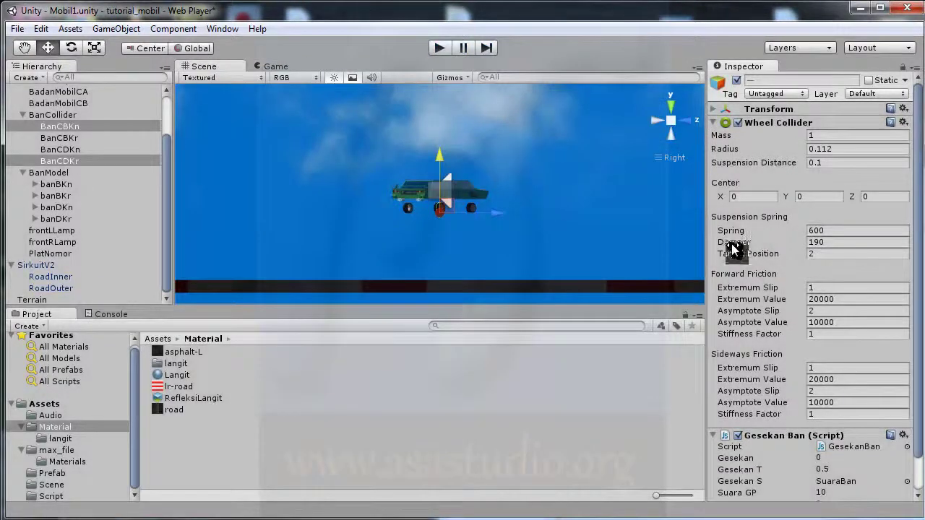
Step: Test-drive with Damper 213.17, driving the car with the arrow keys
click(441, 48)
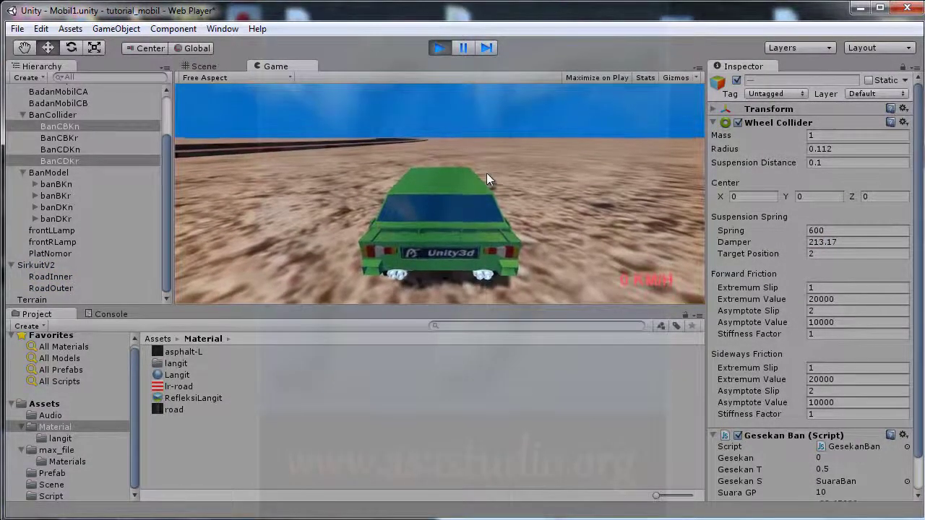
key(Up)
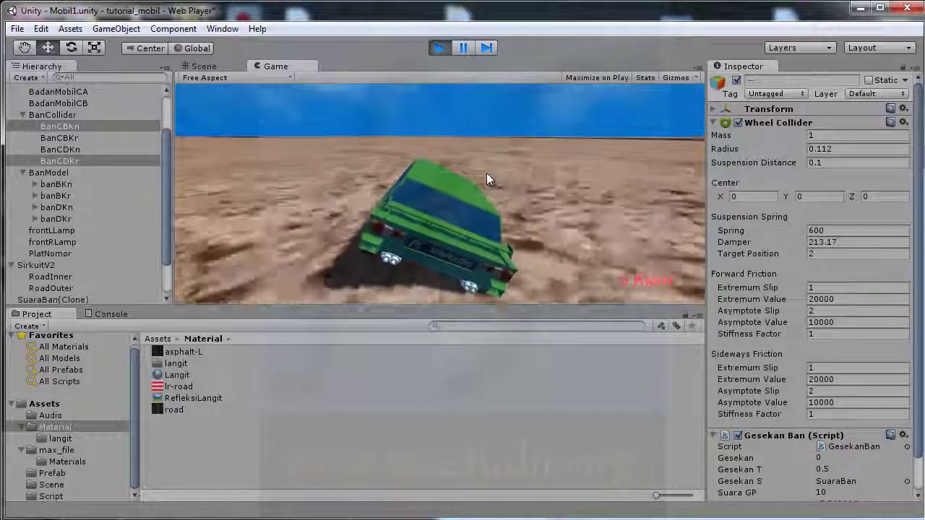
click(439, 47)
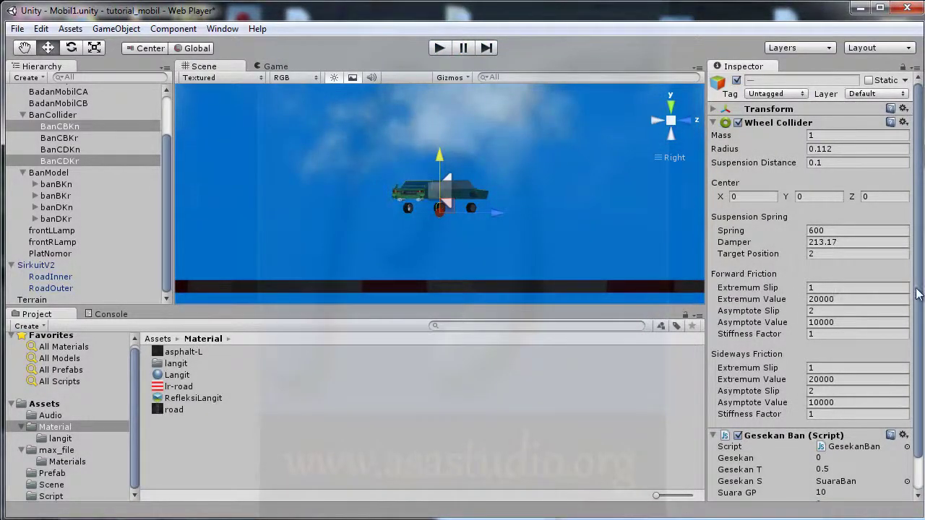
Step: Set the wheel colliders' Spring to 800 and Target Position to 1, then test-drive
drag(916, 294, 921, 332)
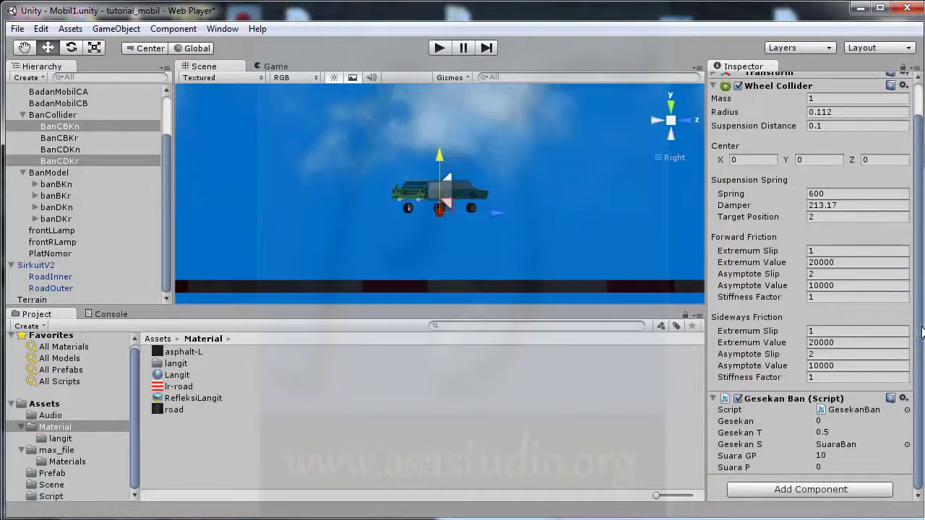
drag(921, 329, 922, 303)
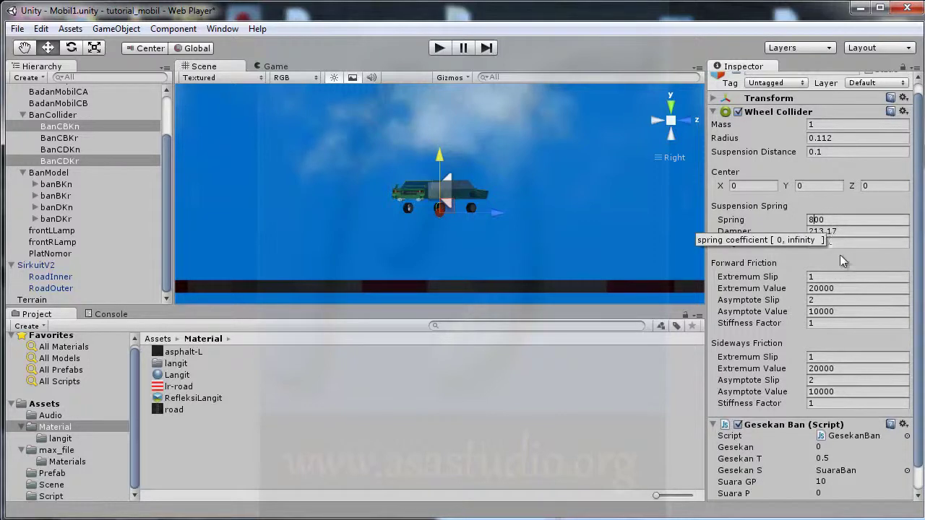
click(781, 243)
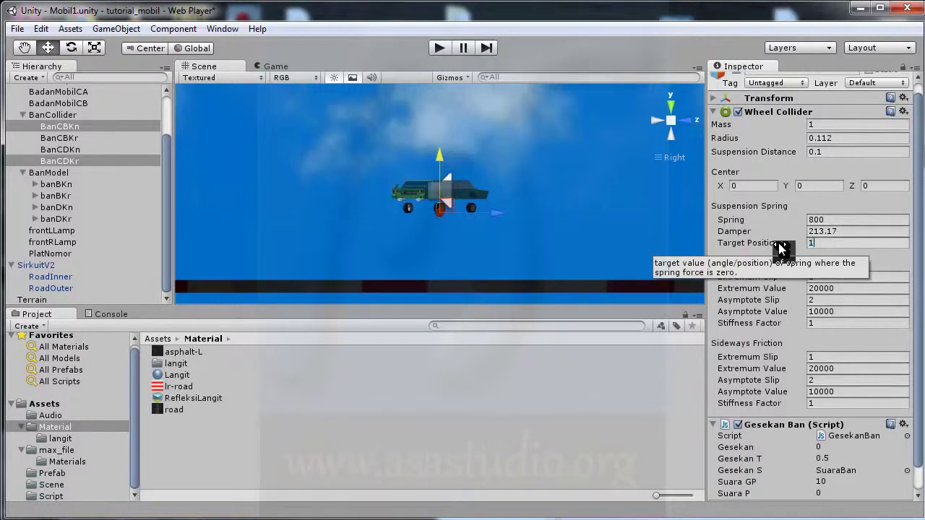
click(443, 47)
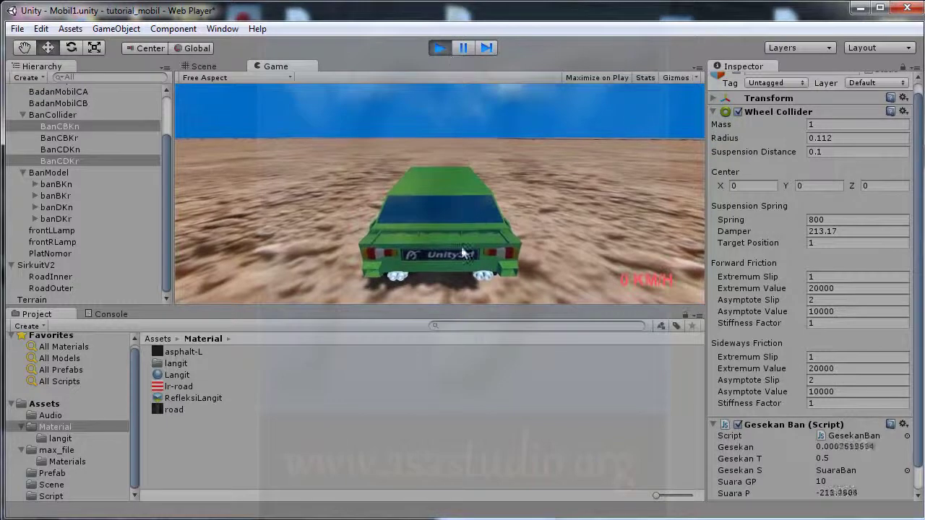
click(440, 49)
text(60)
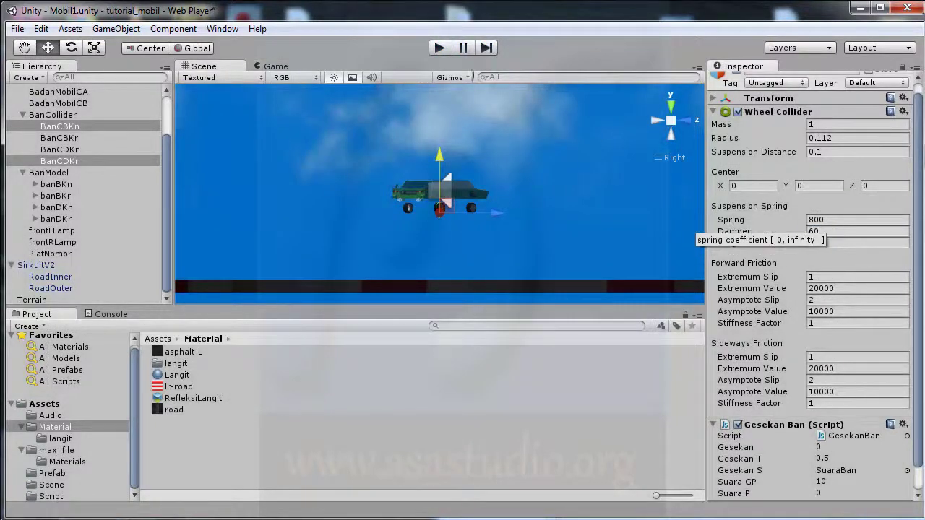
Step: Test-drive with Damper 60, then lower it to 30 and test-drive again
click(439, 48)
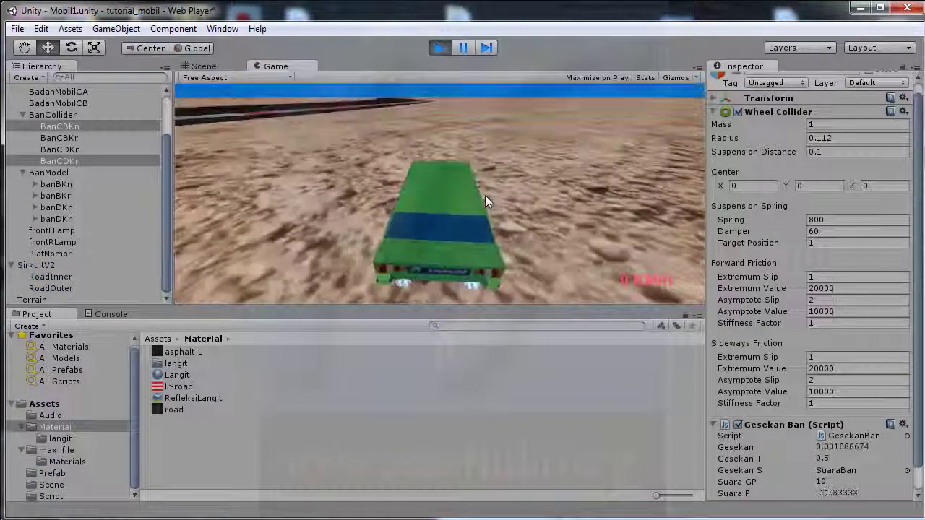
key(Up)
key(Right)
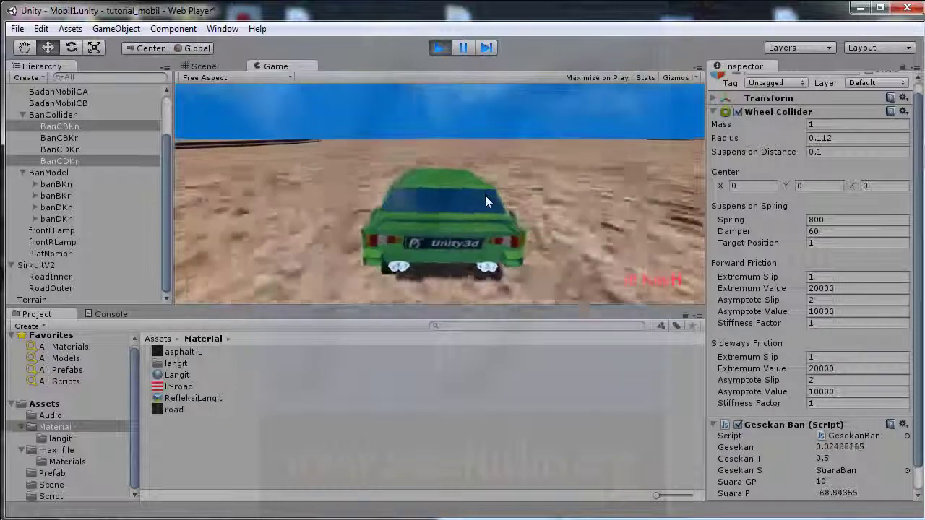
click(440, 48)
text(30)
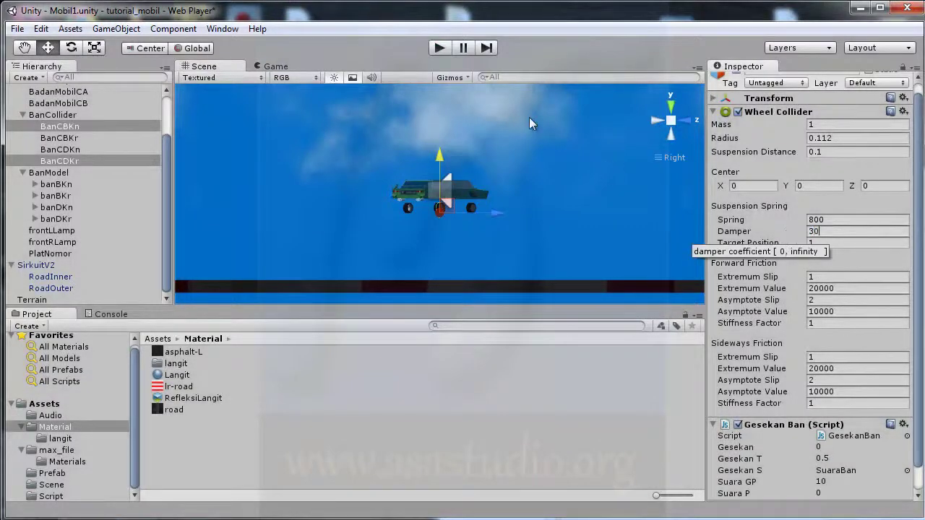
click(440, 49)
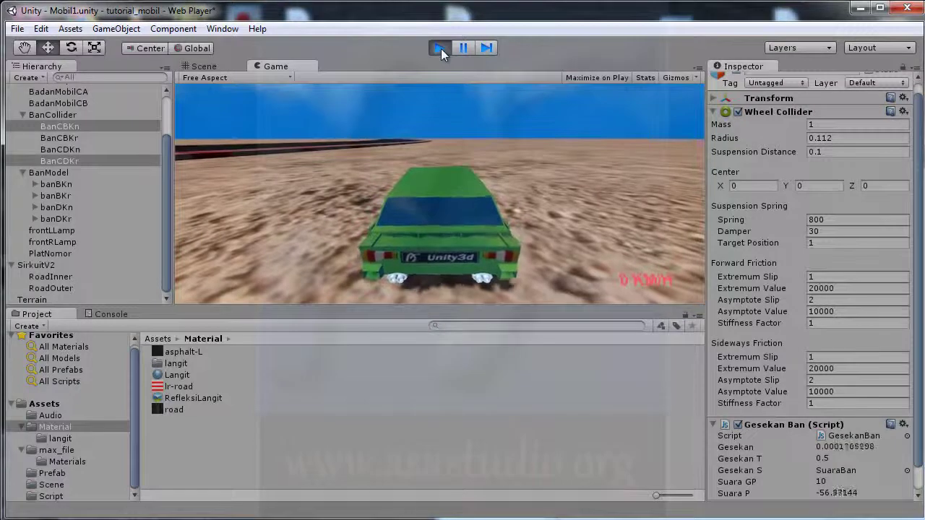
click(440, 49)
text(0.5)
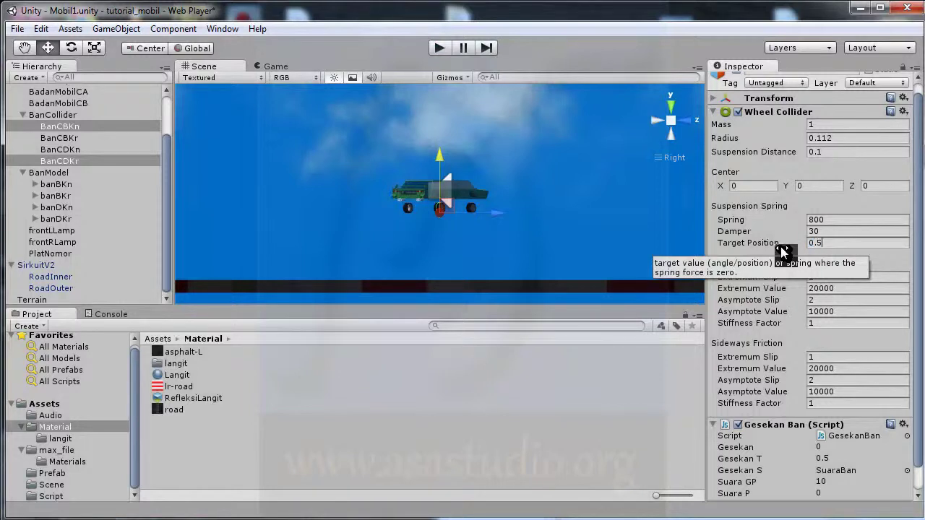
Step: Commit Target Position 0.5 and run two test drives of the green car
click(442, 51)
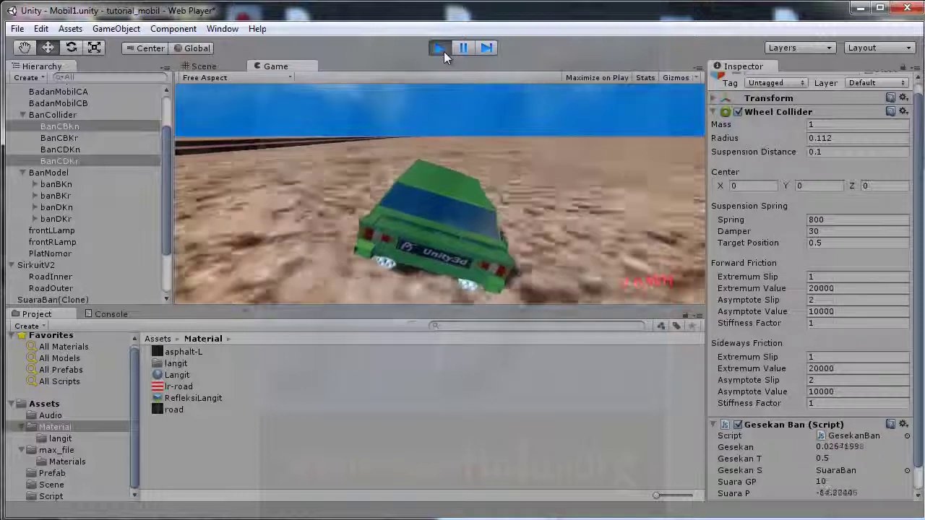
click(443, 53)
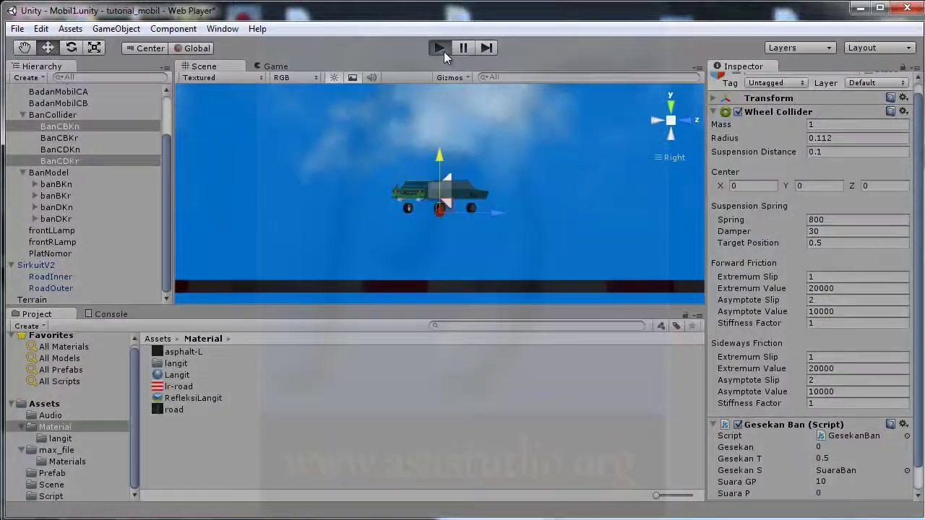
click(444, 53)
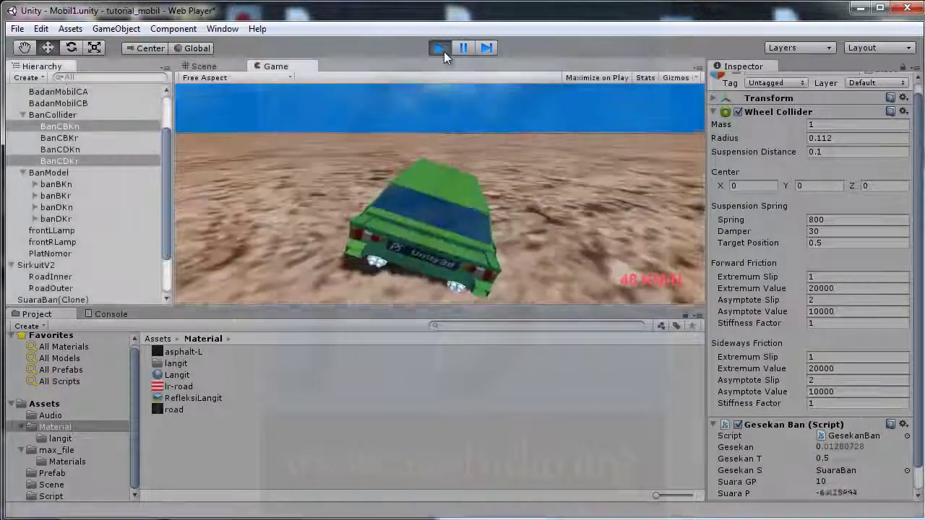
click(442, 49)
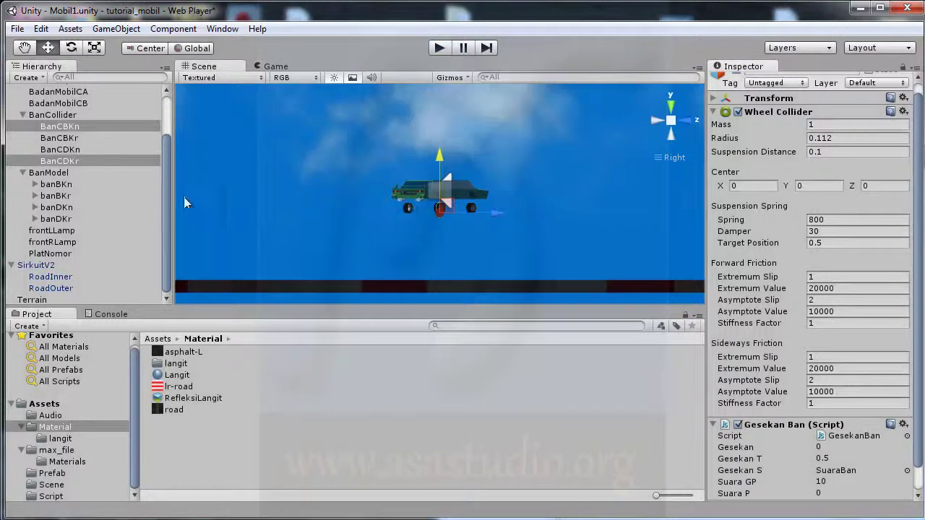
Step: Select BanCollider and BanModel and raise the wheels higher into the car body
scroll(419, 206, up, 1)
scroll(419, 206, up, 2)
scroll(419, 206, up, 2)
scroll(424, 209, up, 2)
scroll(424, 205, up, 1)
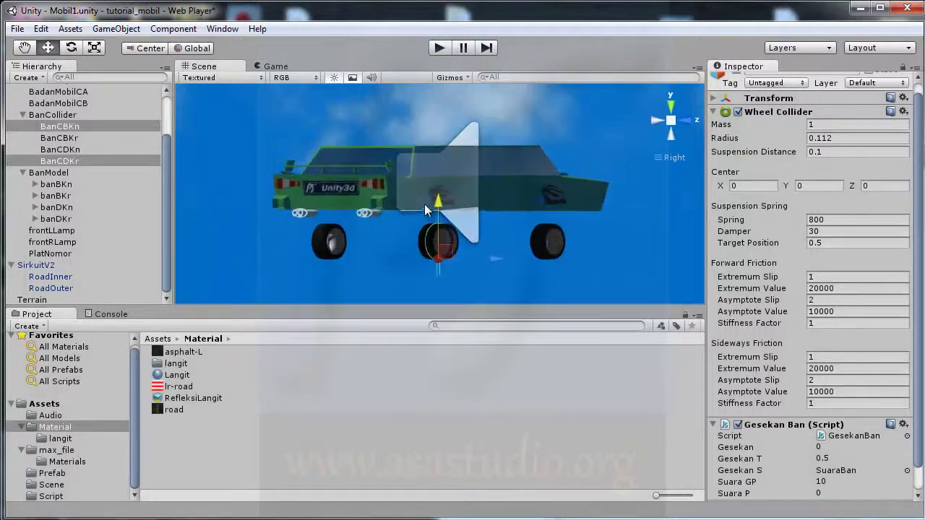
click(44, 115)
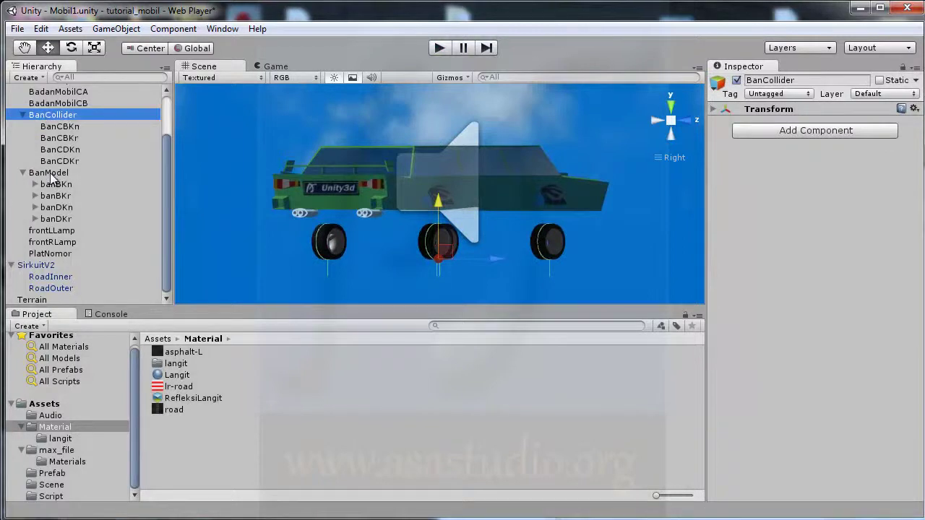
ctrl+click(51, 176)
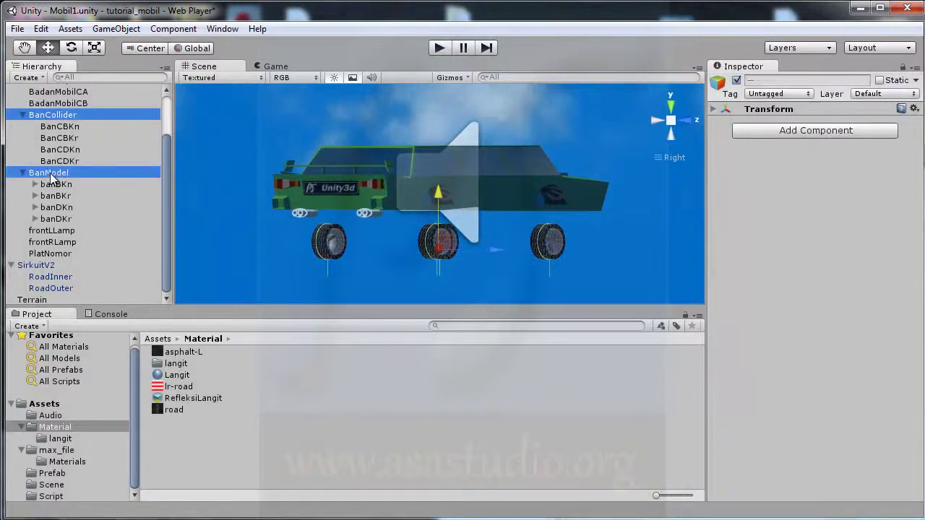
click(438, 202)
drag(439, 174, 441, 167)
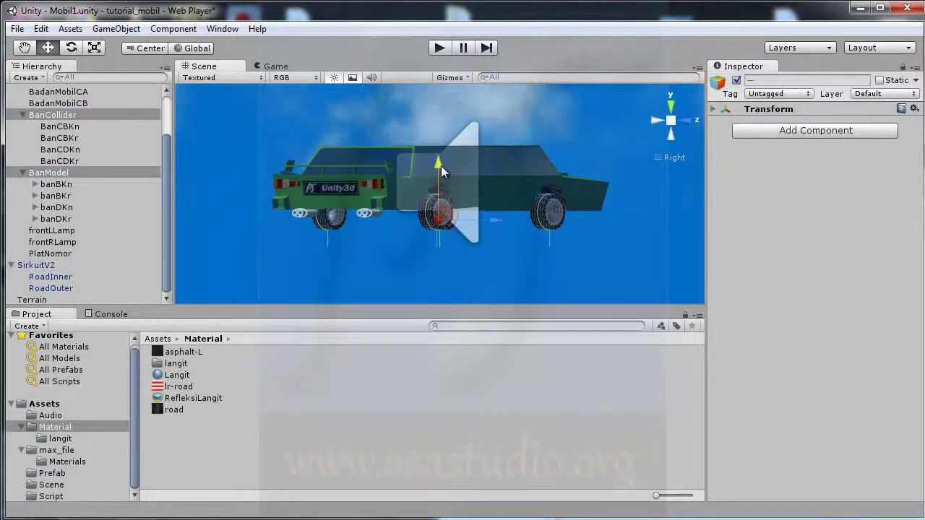
Step: Test-drive the raised wheels, then select the four wheel colliders BanCBKn through BanCDKr
click(439, 47)
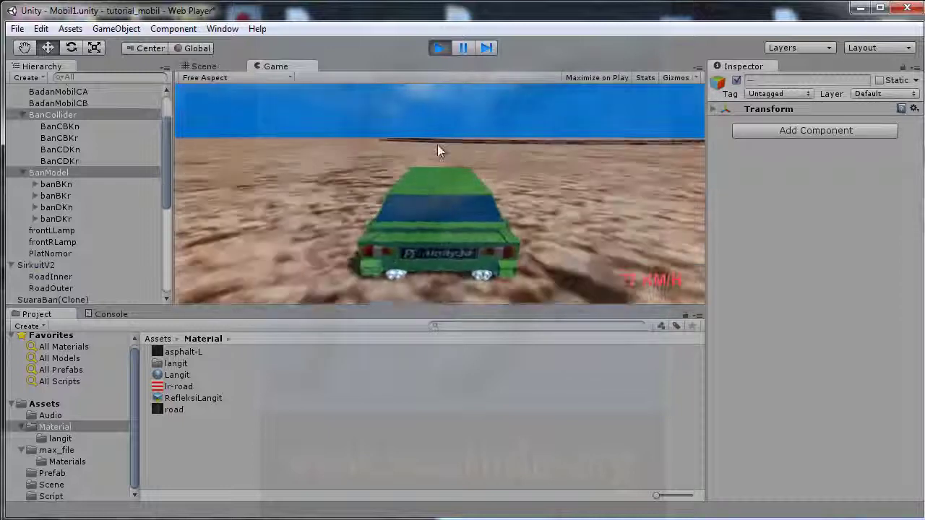
click(443, 49)
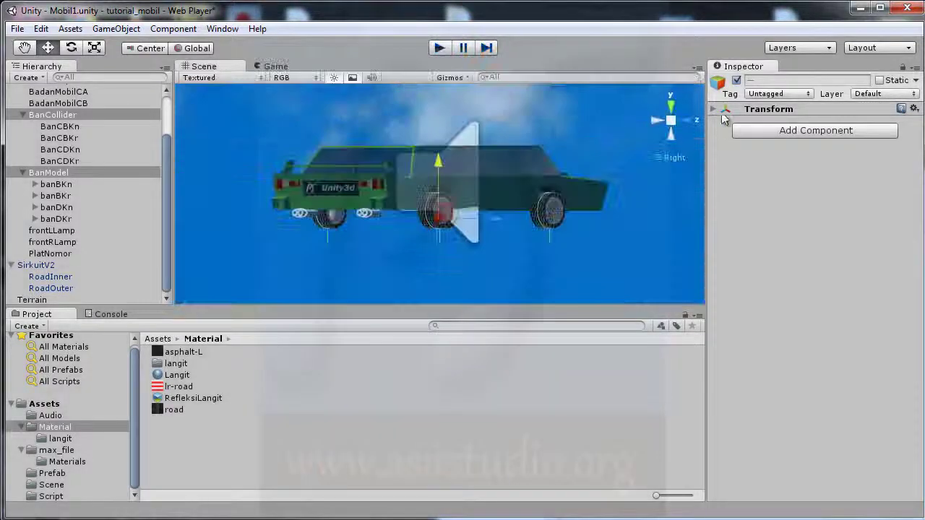
click(59, 128)
shift+click(56, 165)
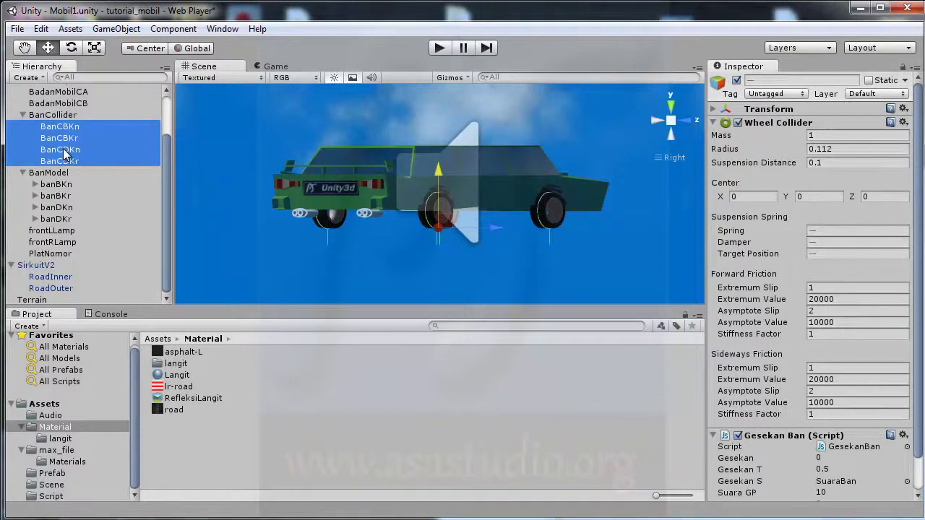
Step: Set the four wheel colliders' damper to 60, adjust target position, and test-drive the car
click(836, 243)
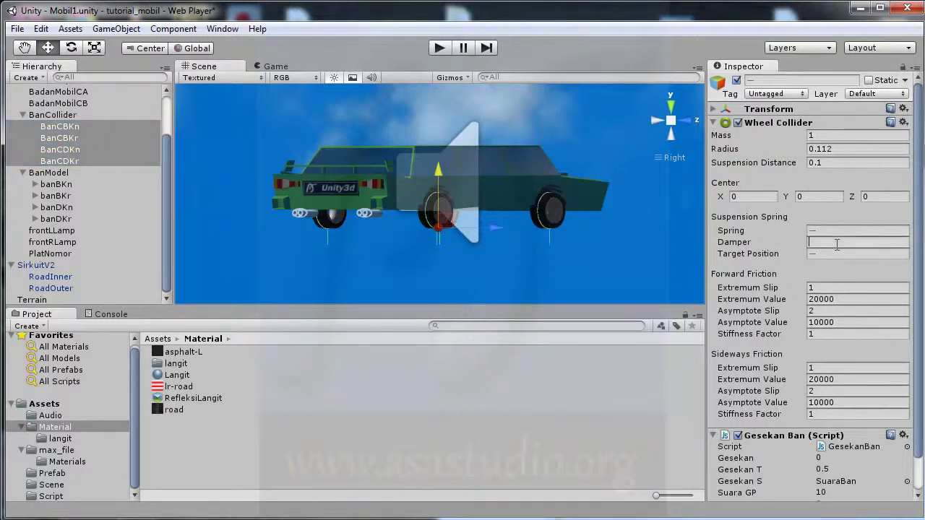
text(60)
click(834, 254)
click(444, 52)
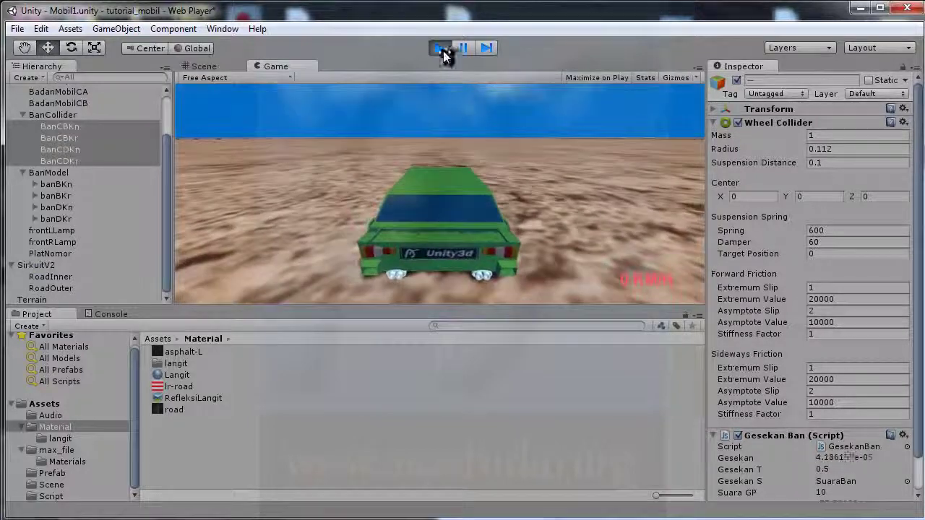
Step: Stop the drive, edit the target position, and test-drive again with damper 30
click(442, 49)
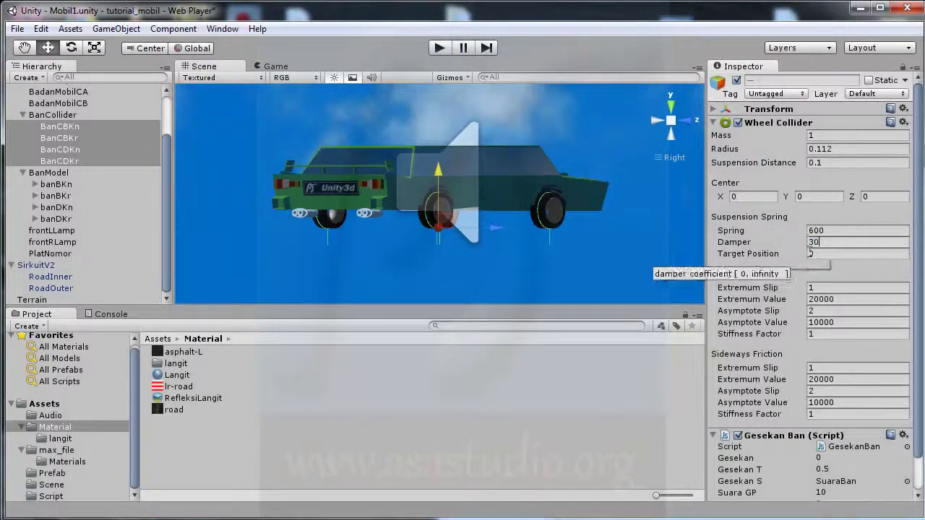
click(813, 256)
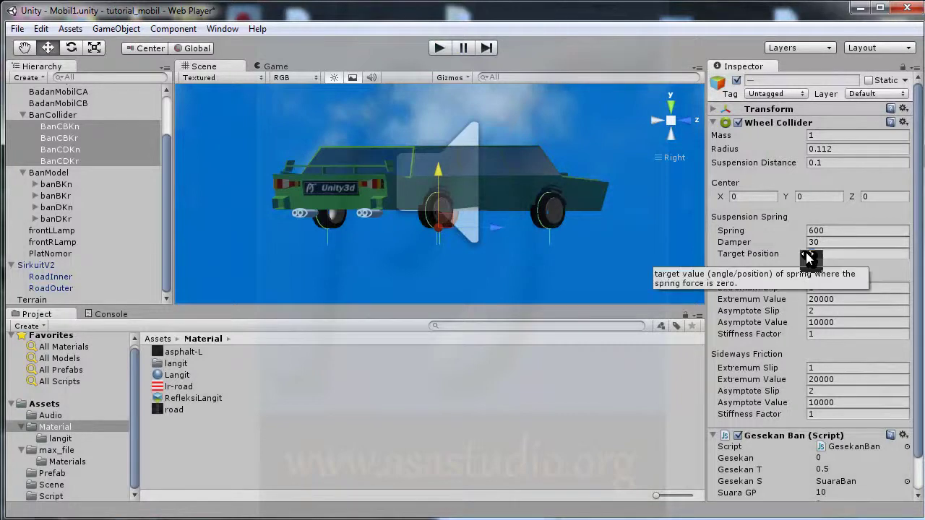
text(1)
click(440, 48)
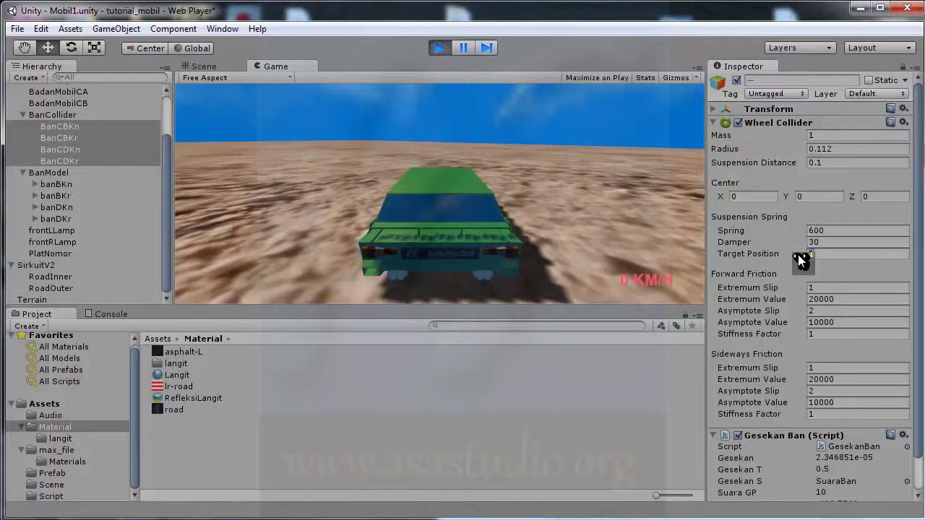
Step: Change the wheel colliders' target position to 2, then to 0.6
text(2)
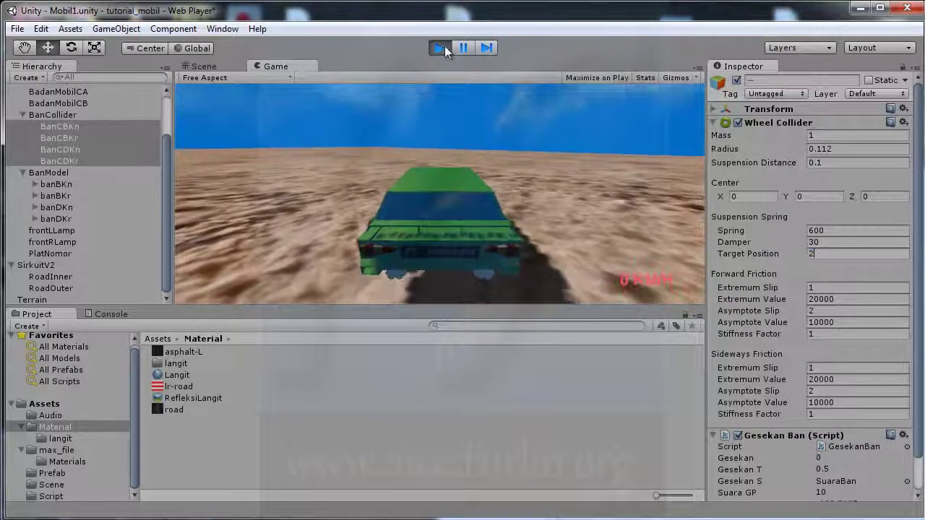
key(Return)
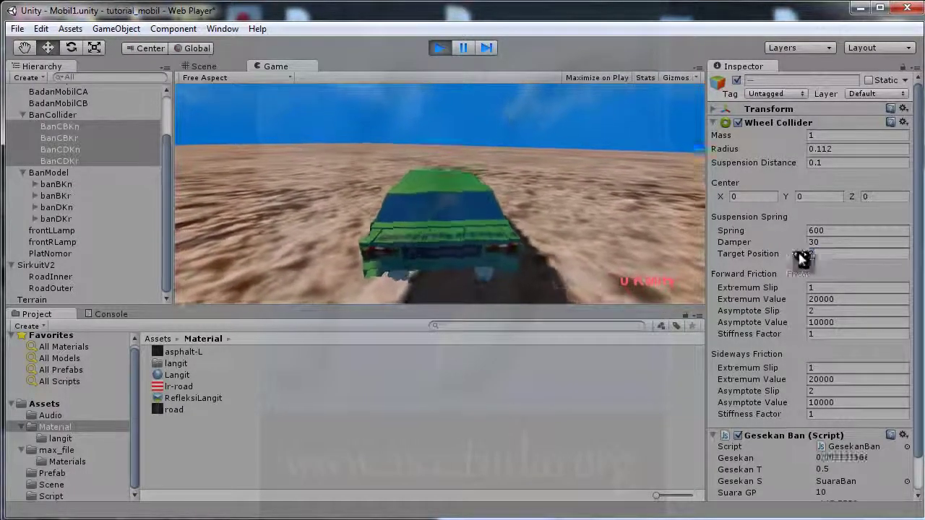
text(0.)
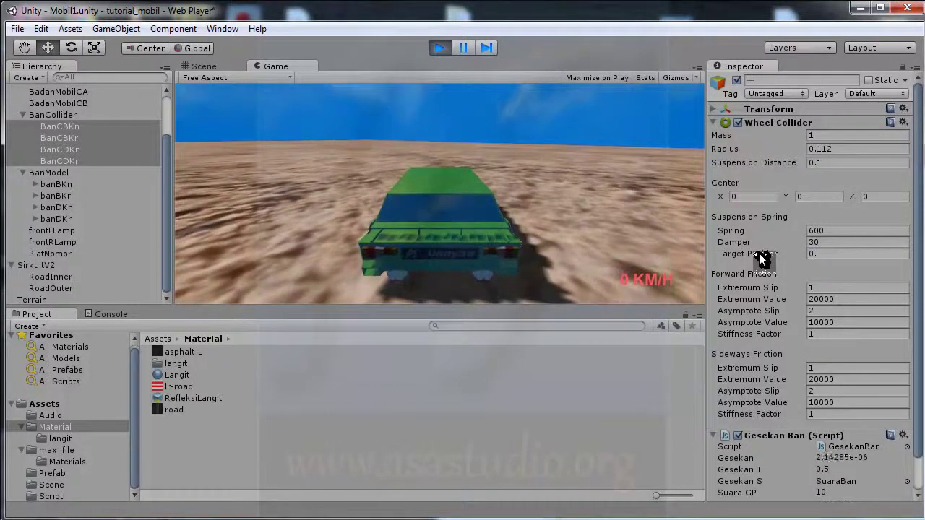
text(6)
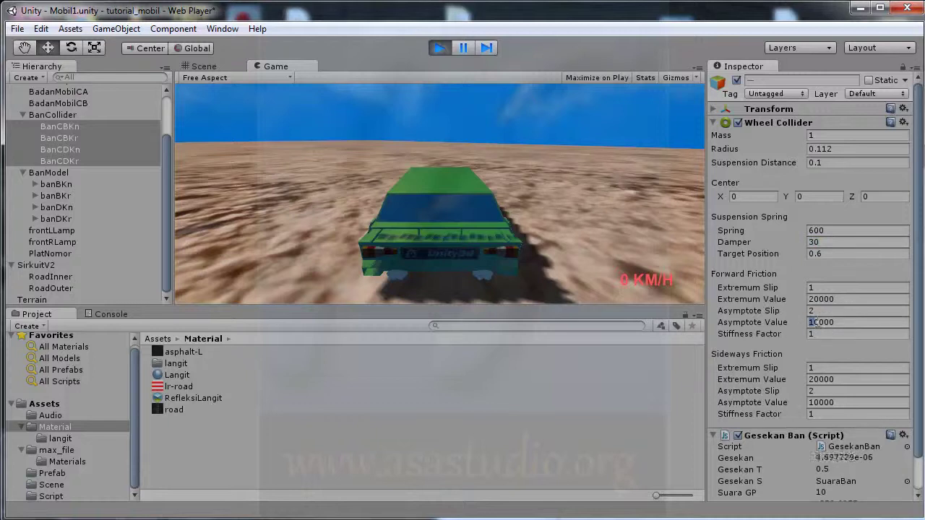
Step: Stop the test drive and begin replacing the forward friction asymptote value with 8000
key(BackSpace)
key(BackSpace)
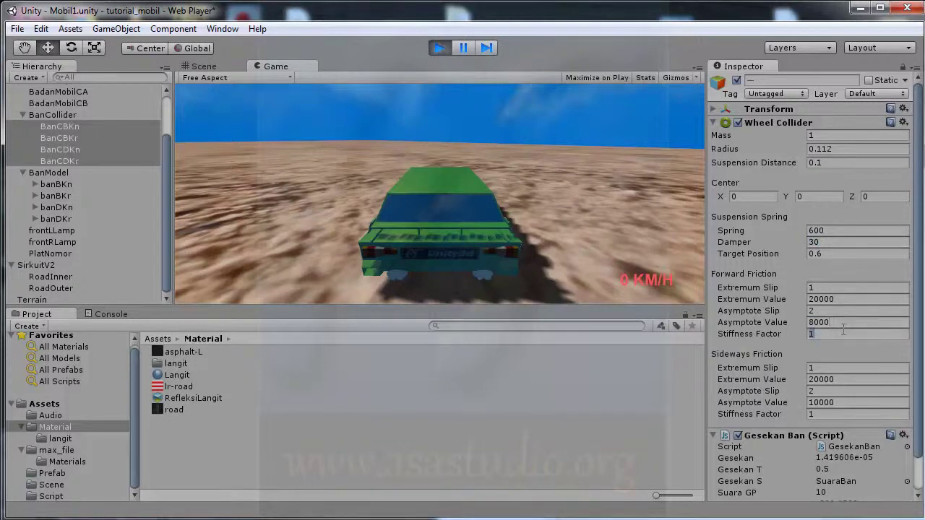
click(439, 48)
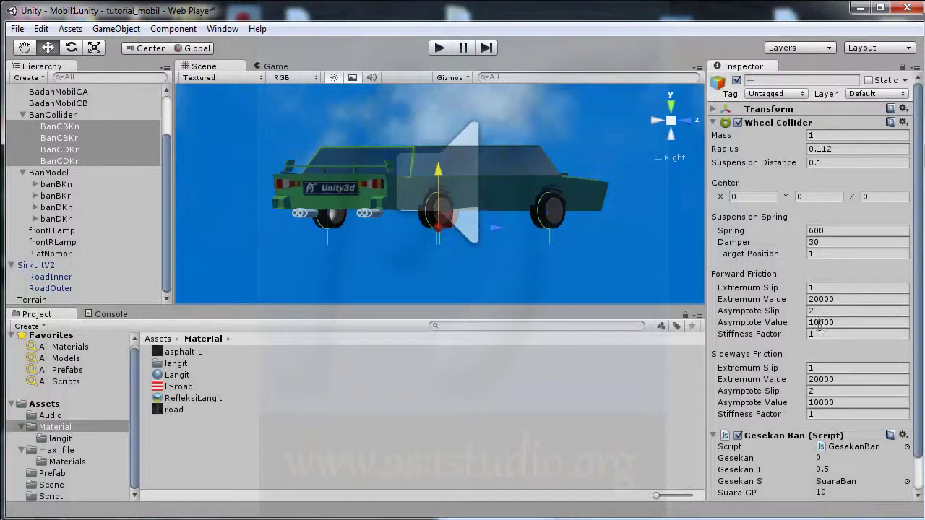
drag(819, 327, 796, 328)
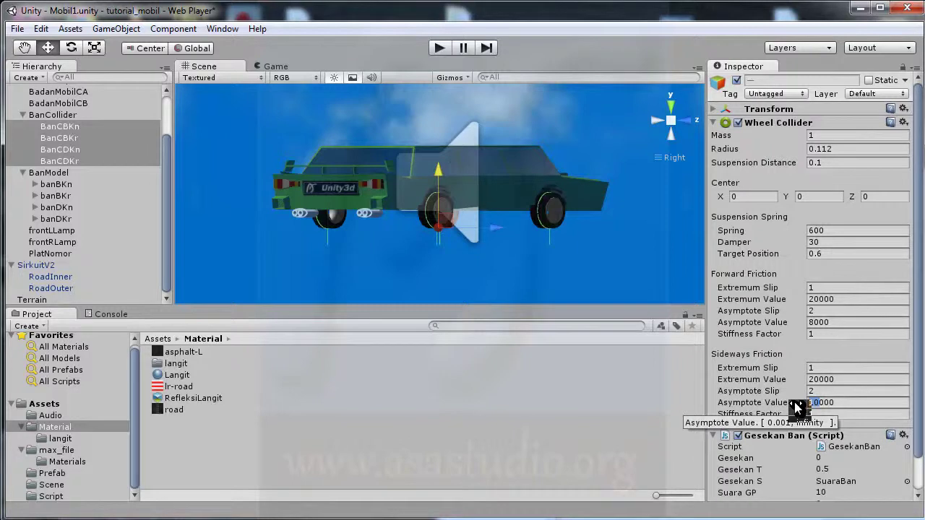
text(8000)
Step: Test-drive the green car with both friction asymptote values at 8000
click(440, 49)
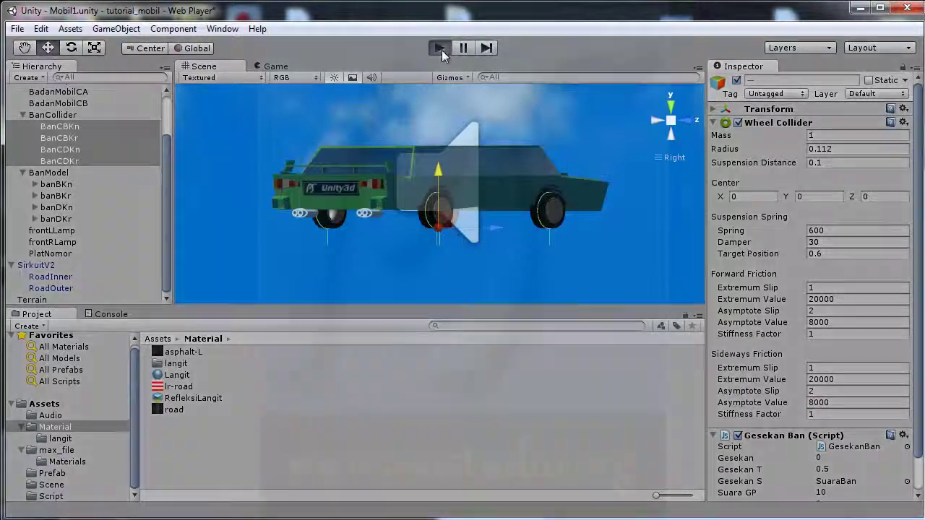